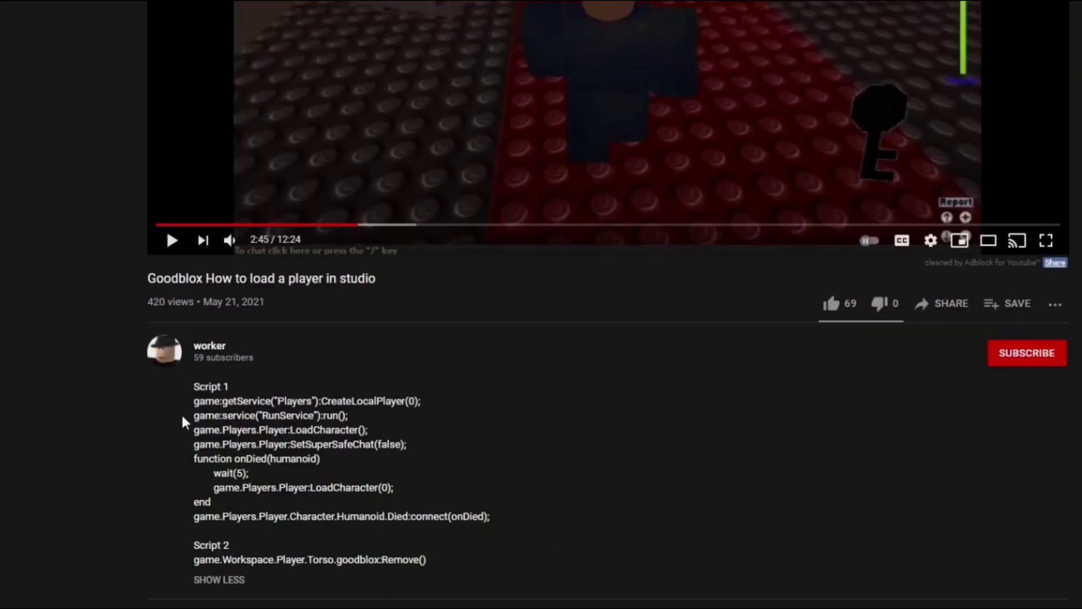
# Copy the Script 1 code from the video description and create a text document named play solo.txt in the empty folder.
pyautogui.moveTo(194, 400); pyautogui.dragTo(514, 522)
pyautogui.hotkey('ctrl', 'c')
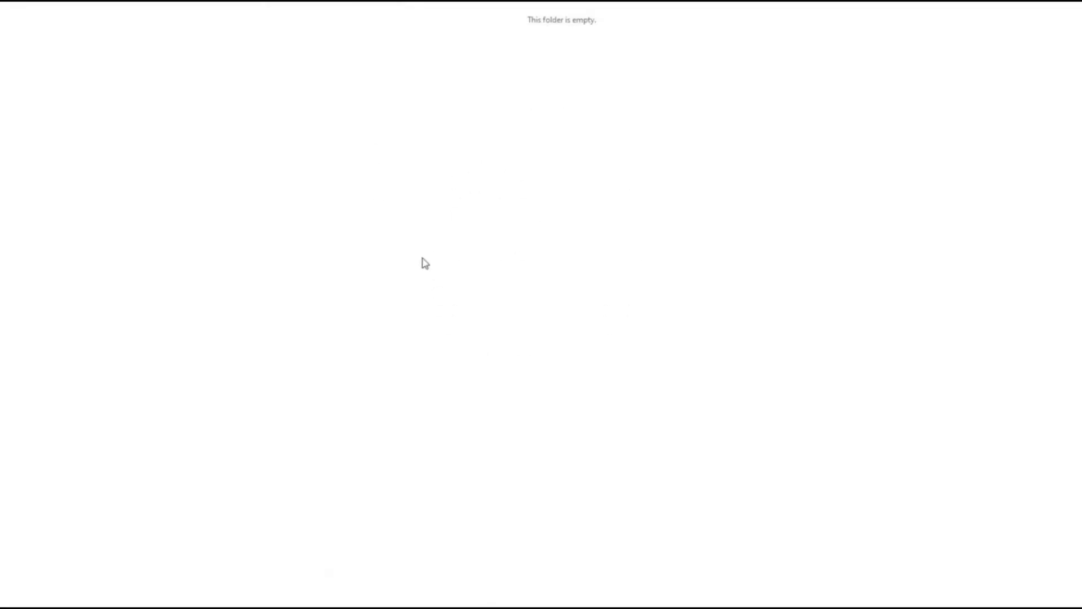
pyautogui.rightClick(428, 246)
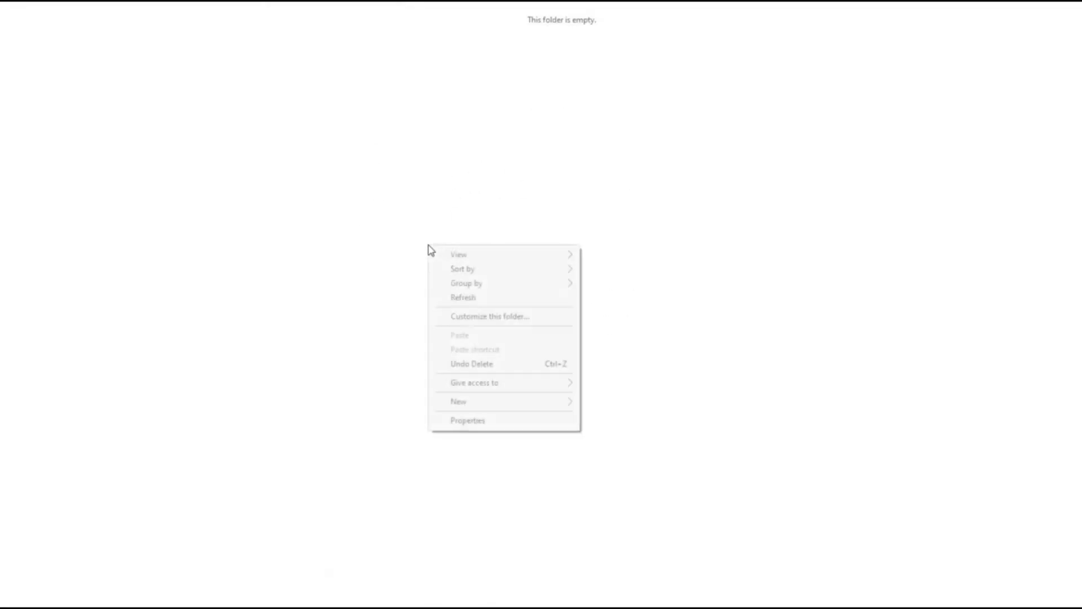
pyautogui.moveTo(450, 400)
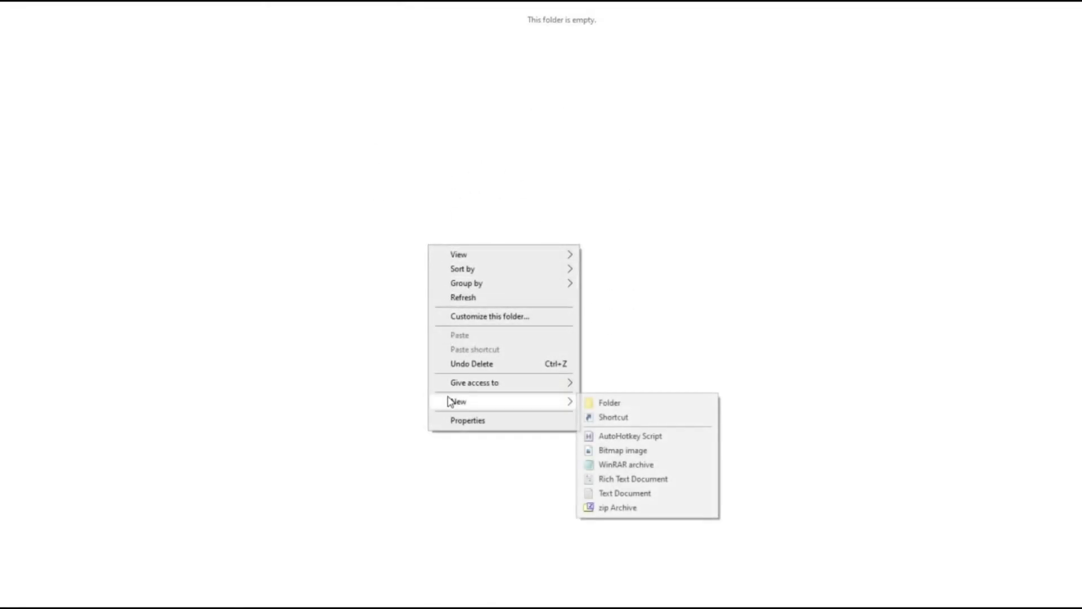
pyautogui.click(625, 493)
pyautogui.write('play solo.txt')
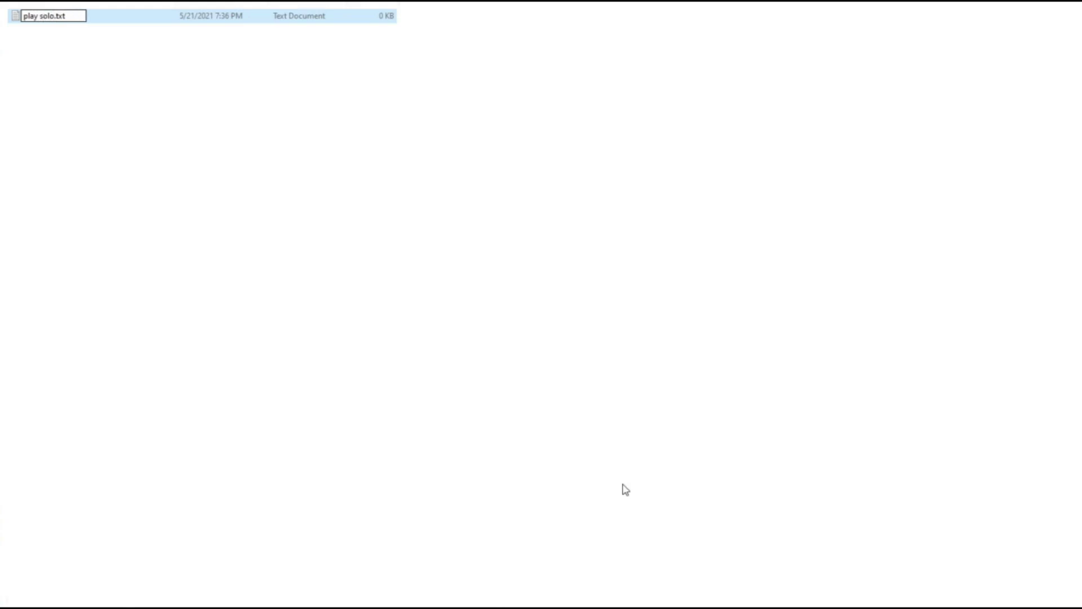
pyautogui.press('Return')
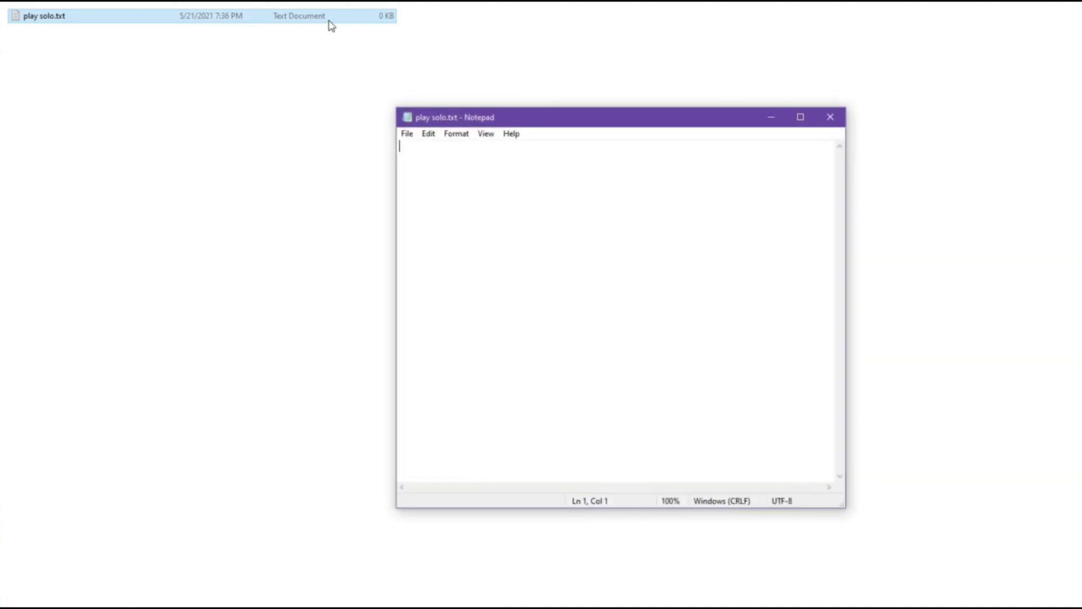
# Paste the copied Script 1 code into play solo.txt in Notepad, save the file and close it.
pyautogui.hotkey('ctrl', 'v')
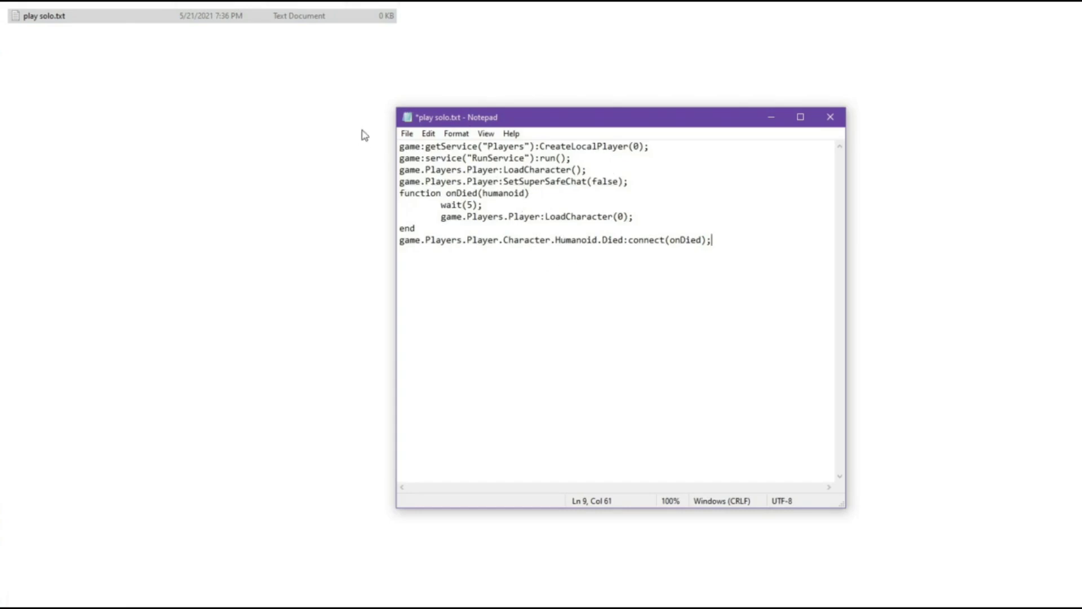
pyautogui.click(408, 135)
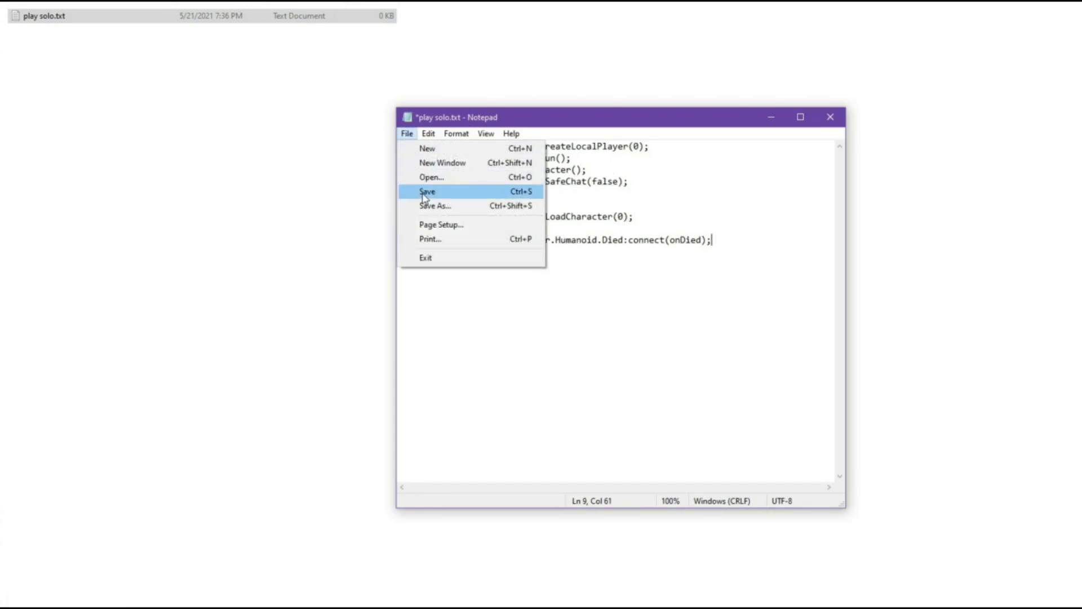
pyautogui.click(424, 193)
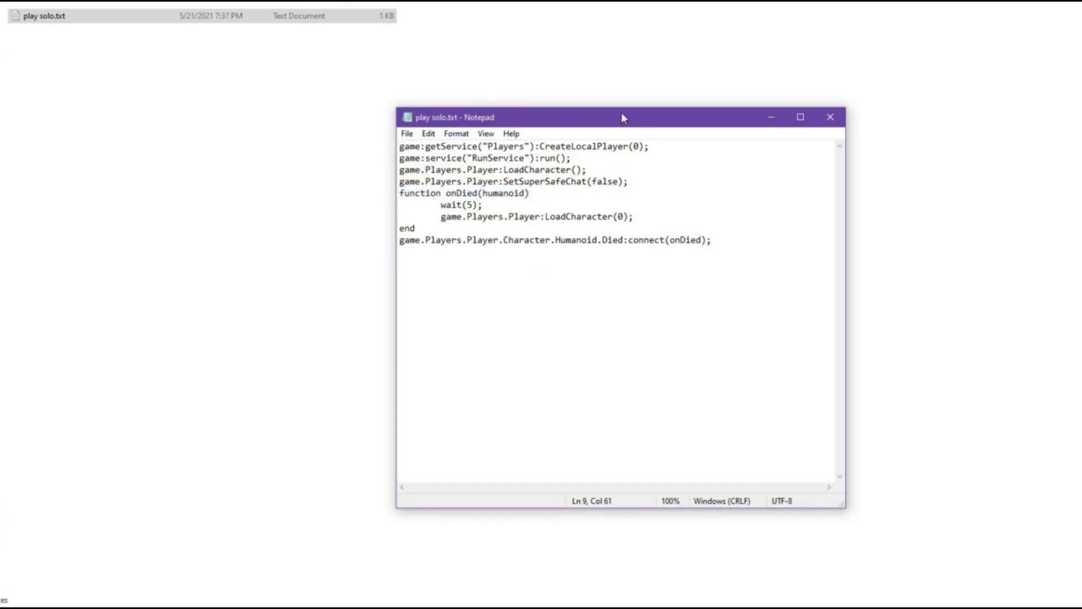
pyautogui.click(830, 118)
# Rename play solo.txt to play solo.lua and accept the file extension change.
pyautogui.click(67, 17)
pyautogui.click(68, 17)
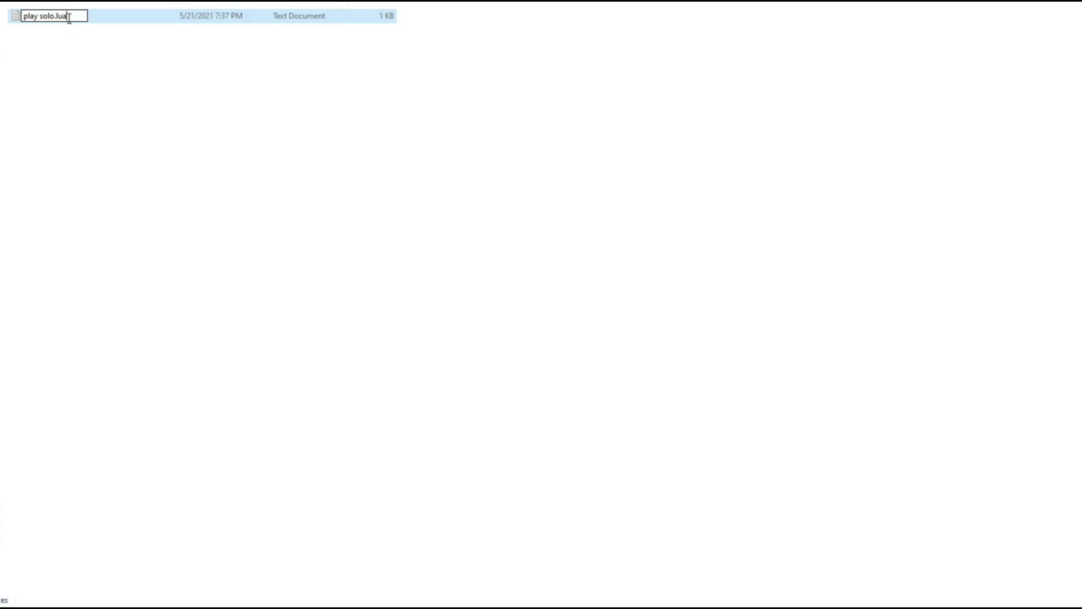
pyautogui.press('Return')
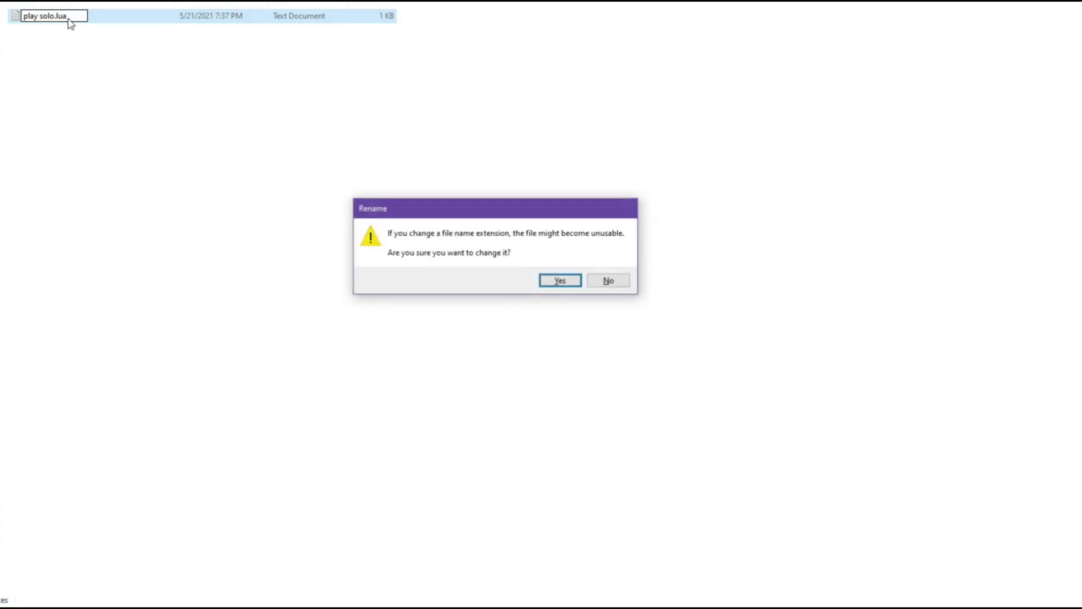
pyautogui.click(573, 280)
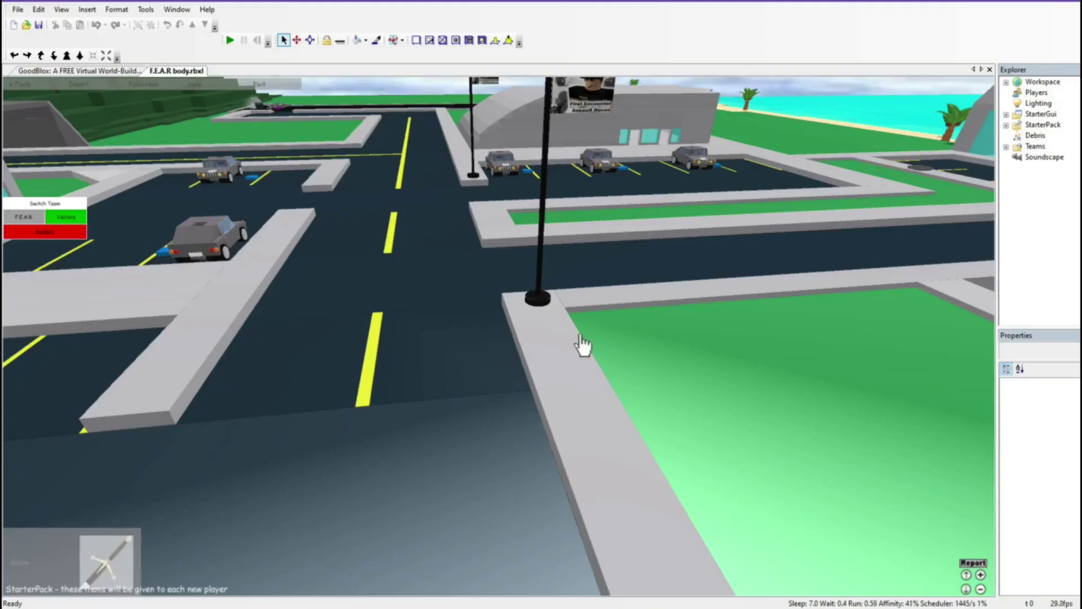
# Switch to GoodBlox Studio and execute the play solo.lua script in the open F.E.A.R body.rbxl place.
pyautogui.scroll(-3, 580, 345)
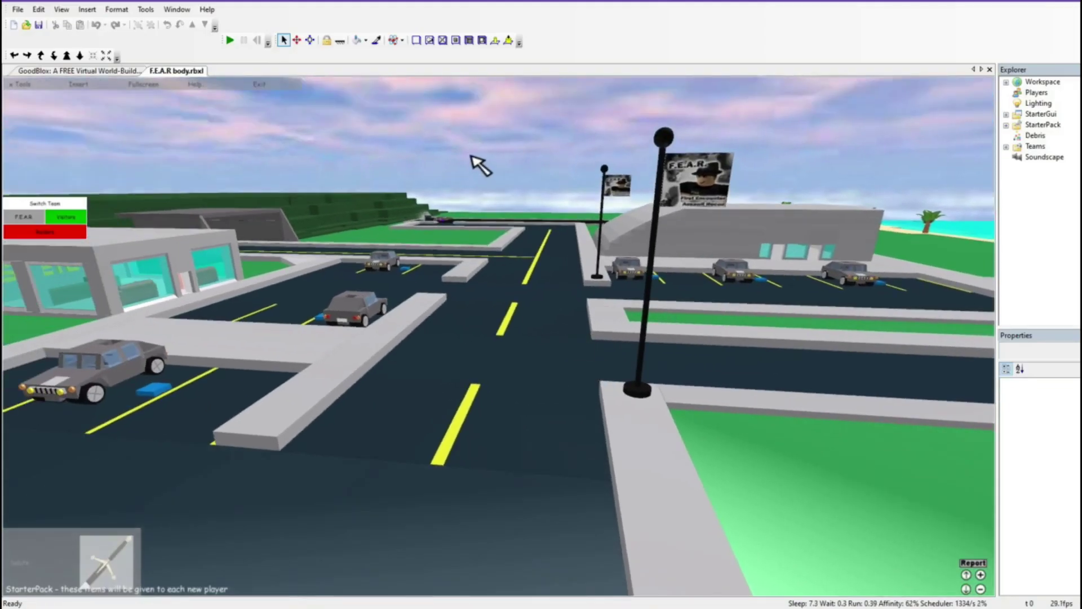
pyautogui.click(145, 9)
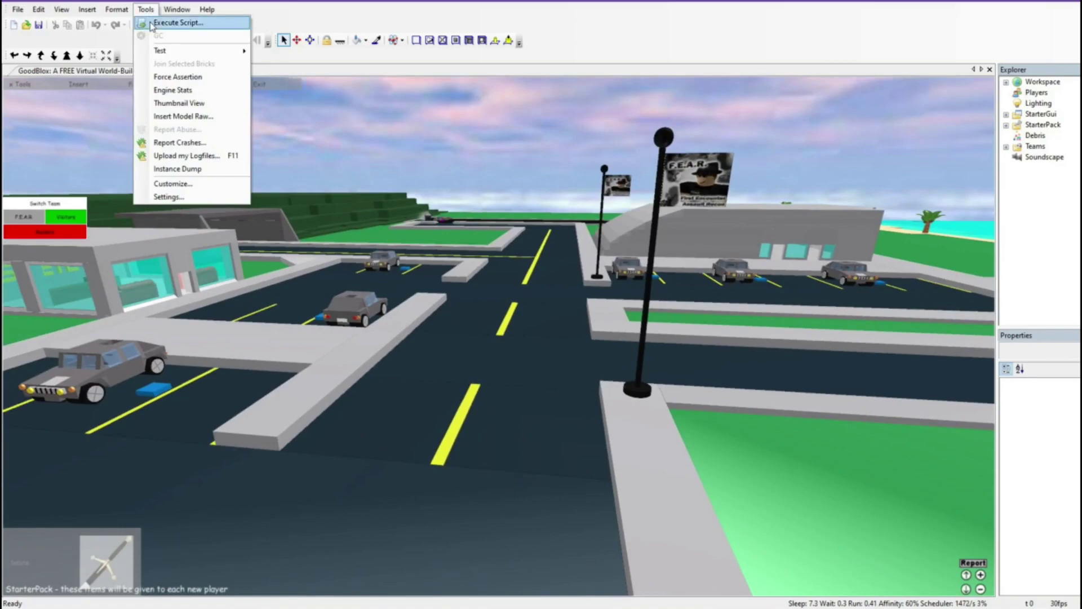
pyautogui.click(151, 24)
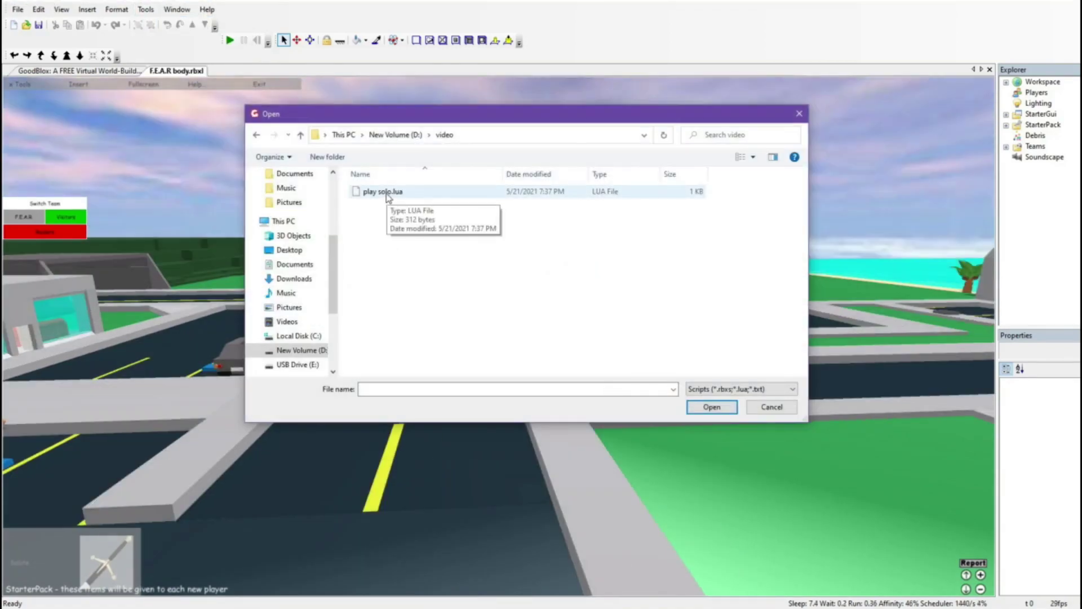
pyautogui.doubleClick(403, 192)
# Walk and jump the loaded player character around the road and examine its front up close.
pyautogui.moveTo(410, 198); pyautogui.dragTo(409, 201, button='right')
pyautogui.press('a')
pyautogui.press('w')
pyautogui.press('space')
pyautogui.press('space')
pyautogui.press('w')
pyautogui.press('s')
pyautogui.press('w')
pyautogui.press('space')
pyautogui.press('w')
pyautogui.press('space')
pyautogui.scroll(5, 410, 201)
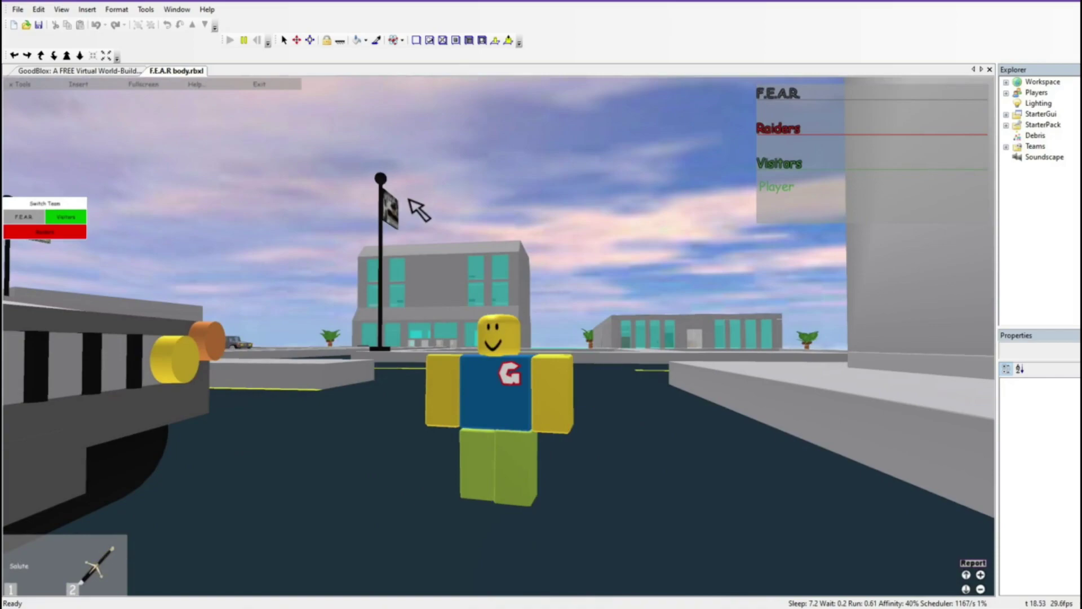
pyautogui.moveTo(410, 200); pyautogui.dragTo(410, 199, button='right')
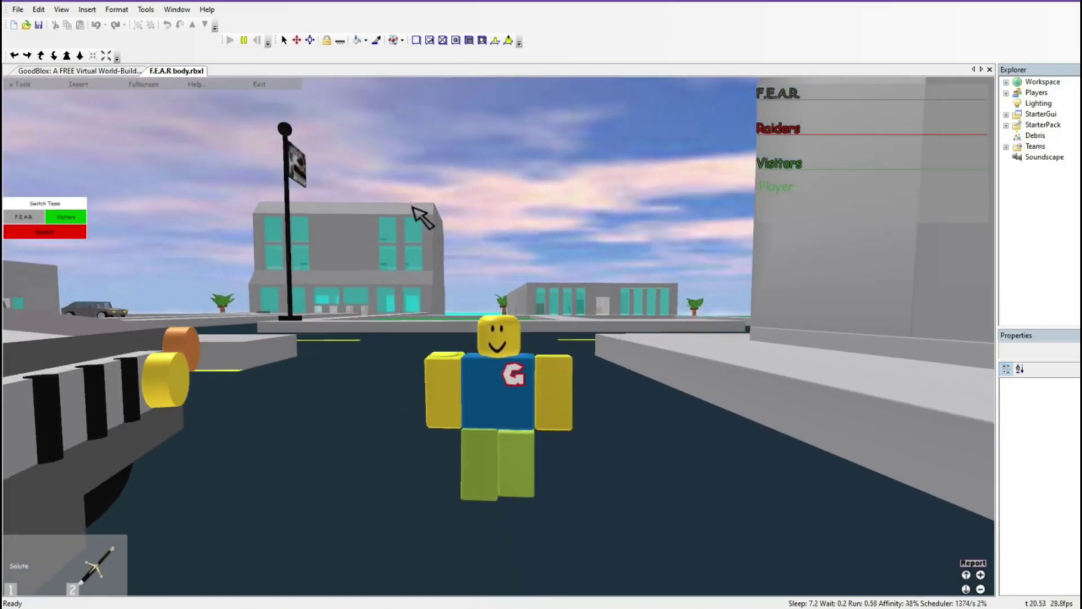
# Copy the Script 2 line from the video description and create a text document named logo.txt beside play solo.lua.
pyautogui.moveTo(425, 502); pyautogui.dragTo(184, 514)
pyautogui.hotkey('ctrl', 'c')
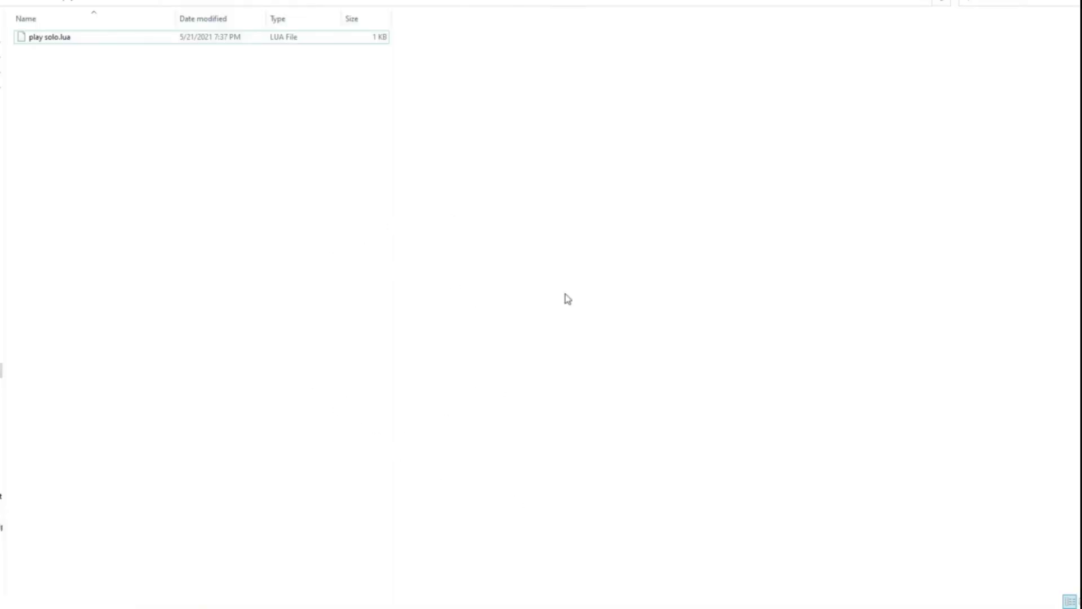
pyautogui.rightClick(394, 243)
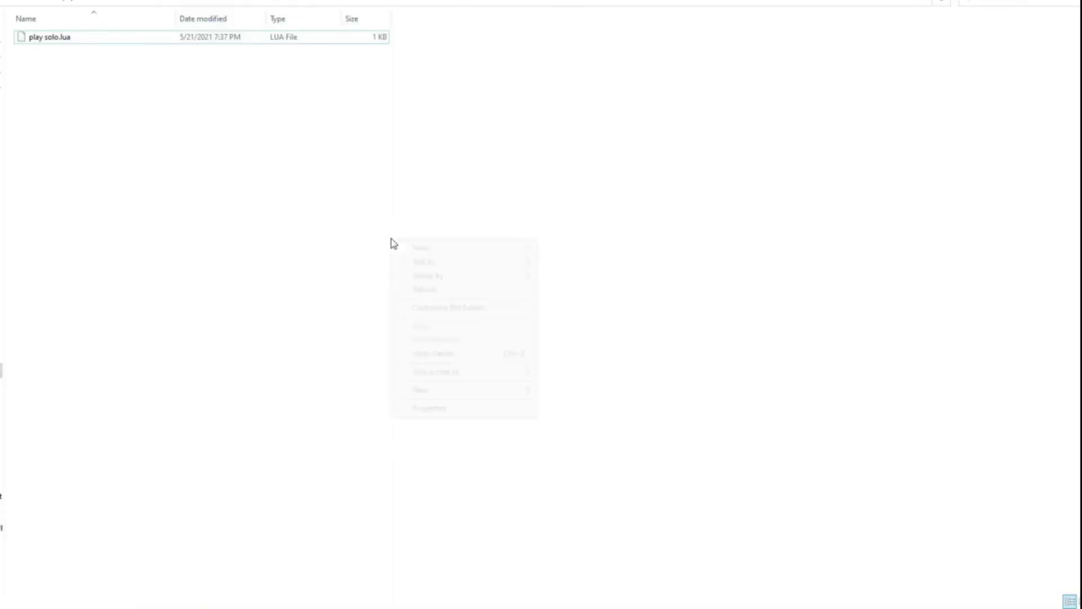
pyautogui.moveTo(442, 390)
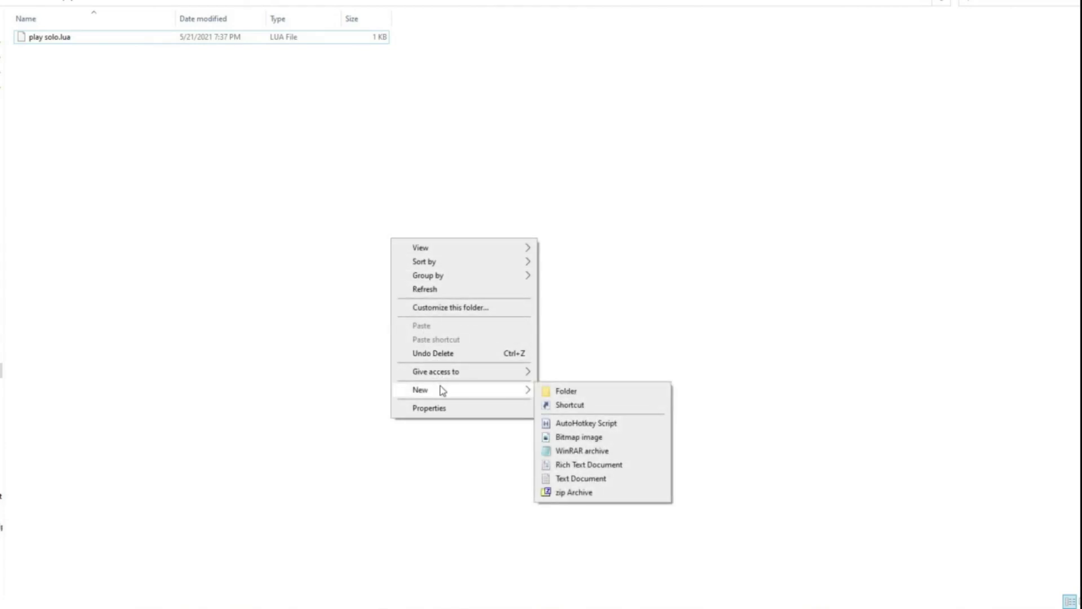
pyautogui.click(594, 480)
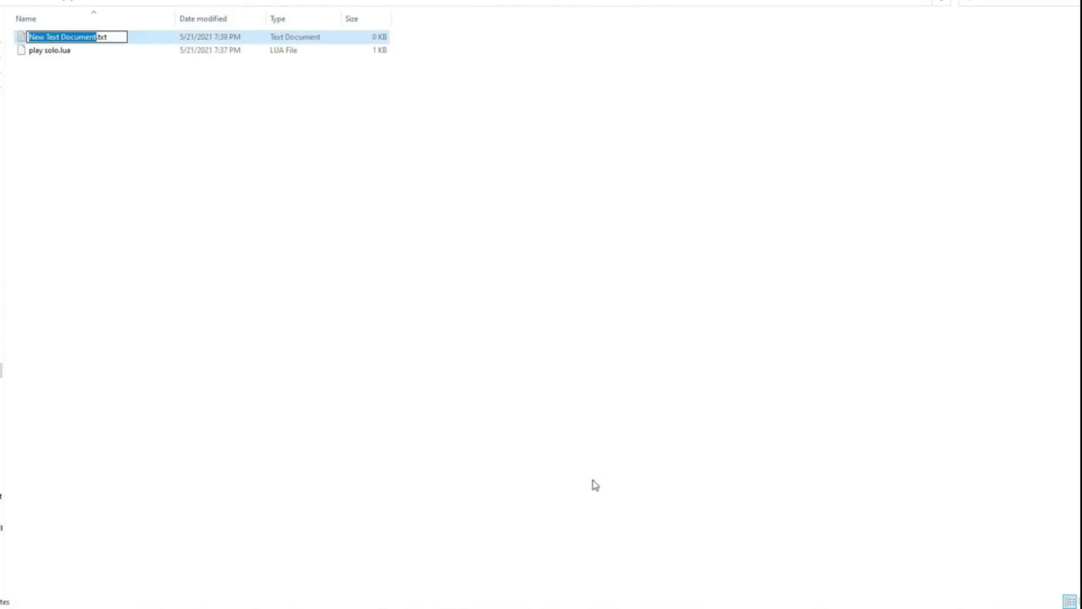
pyautogui.press('BackSpace')
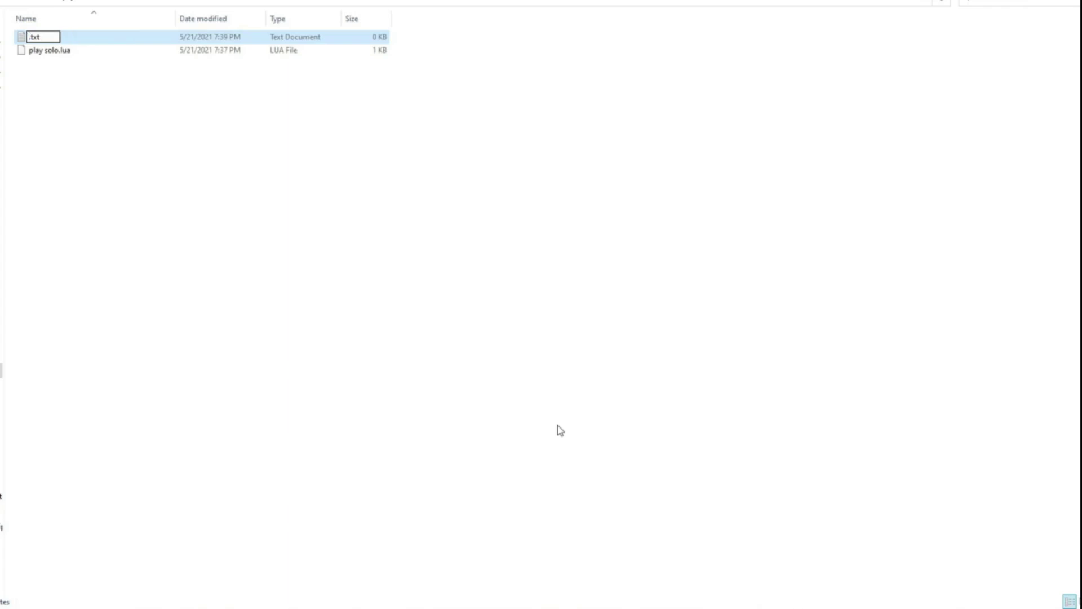
pyautogui.write('logo')
pyautogui.press('Return')
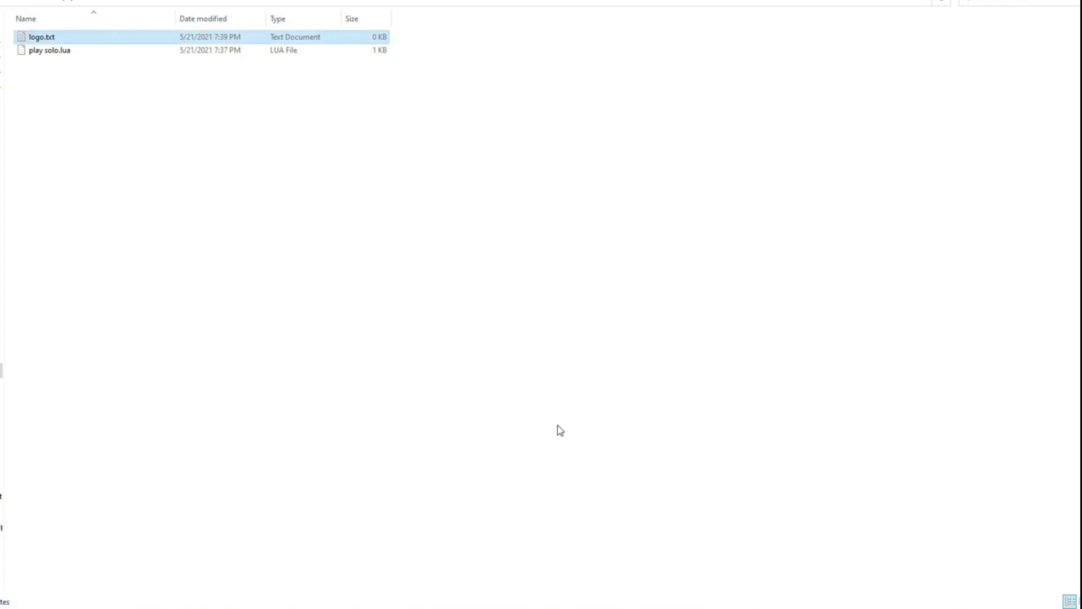
# Paste the copied Script 2 line into logo.txt in Notepad, save the file and close it.
pyautogui.doubleClick(253, 41)
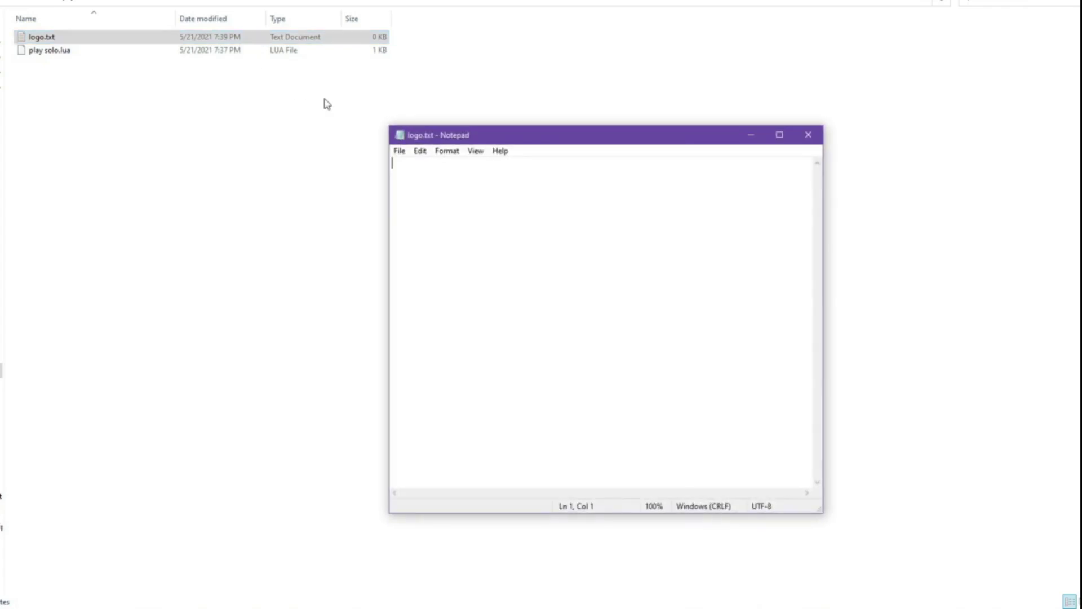
pyautogui.hotkey('ctrl', 'v')
pyautogui.click(399, 150)
pyautogui.click(420, 207)
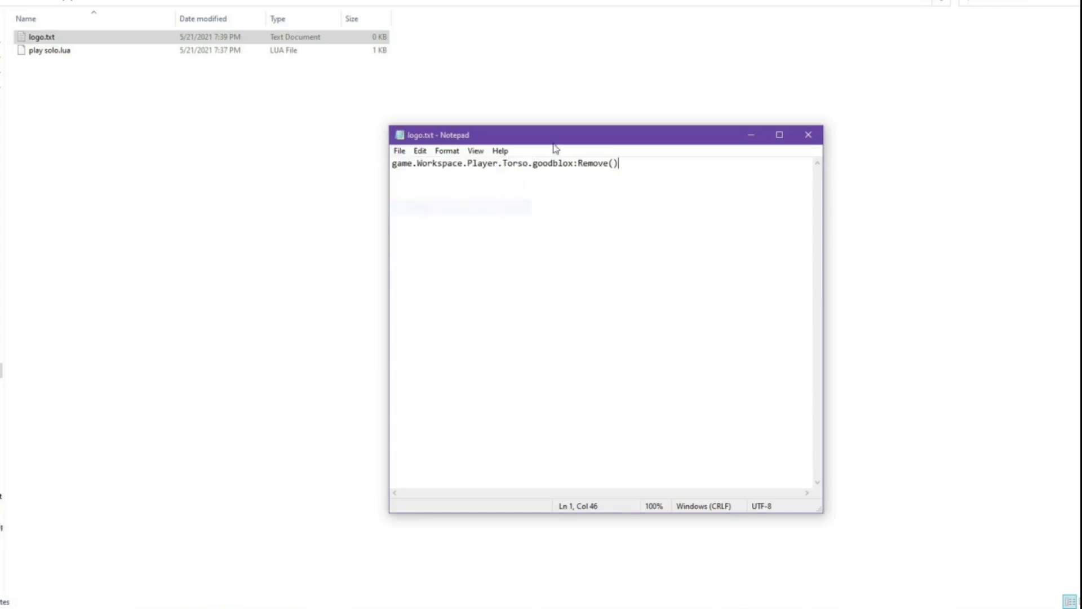
pyautogui.click(808, 135)
# Rename logo.txt to logo.lua and accept the file extension change.
pyautogui.click(65, 37)
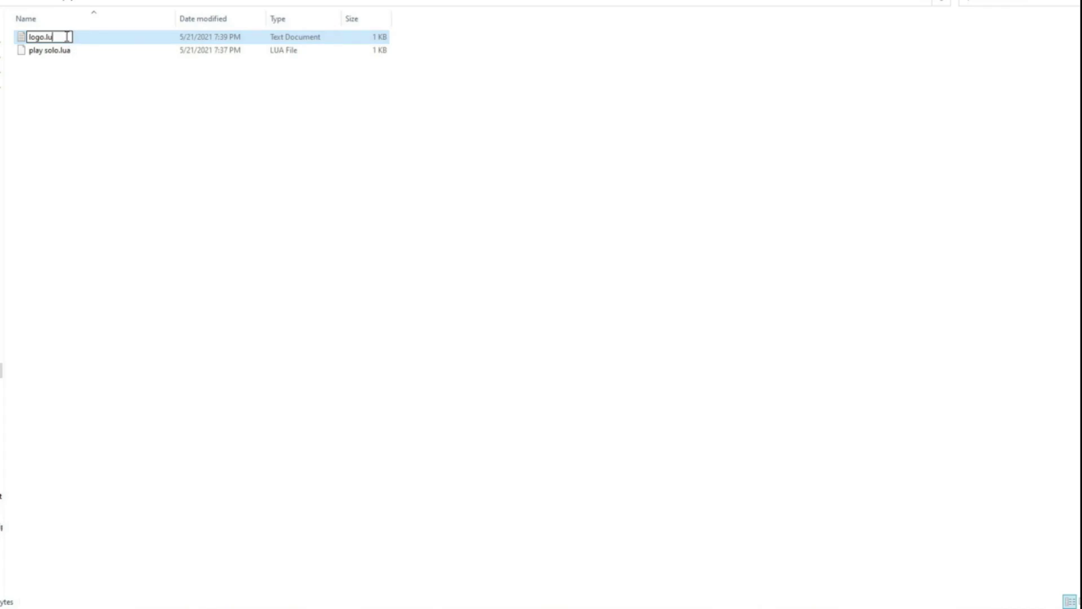
pyautogui.press('Return')
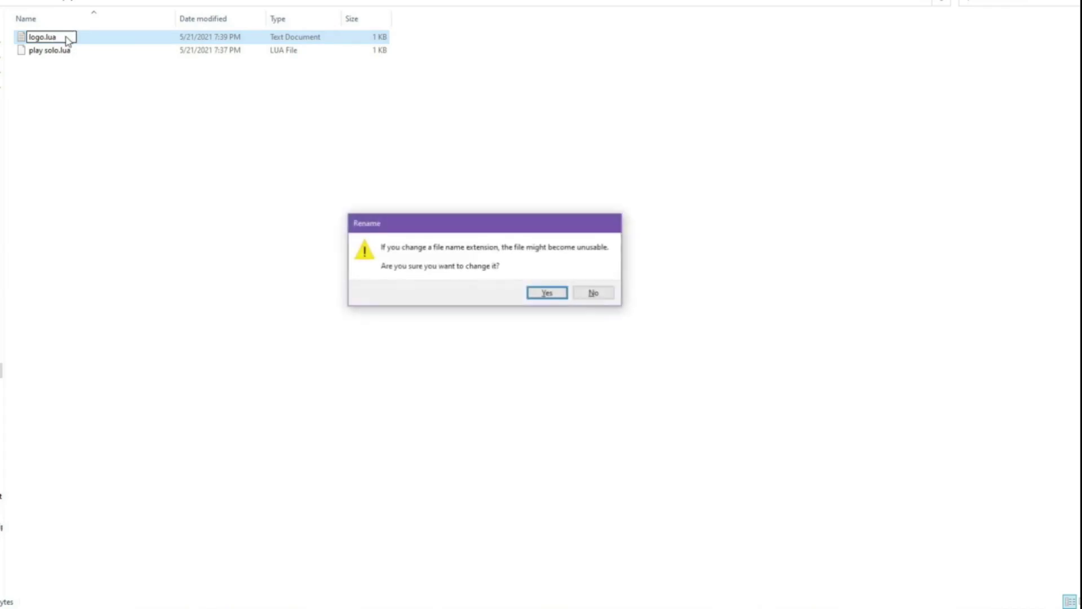
pyautogui.click(534, 294)
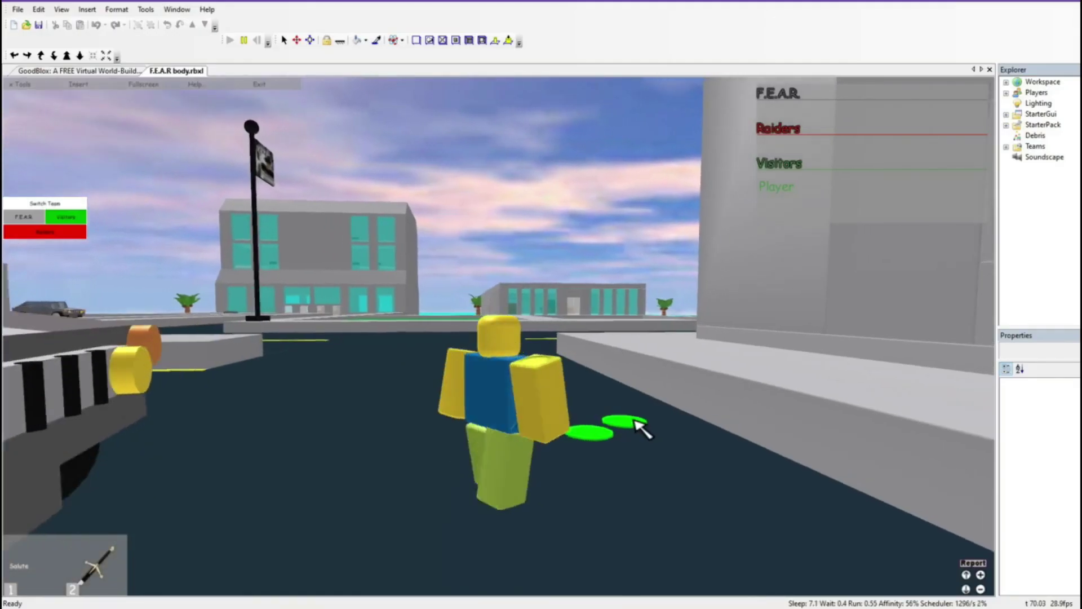
# Return to GoodBlox Studio, turn the character to face the camera and execute logo.lua to remove the torso logo.
pyautogui.press('s')
pyautogui.press('s')
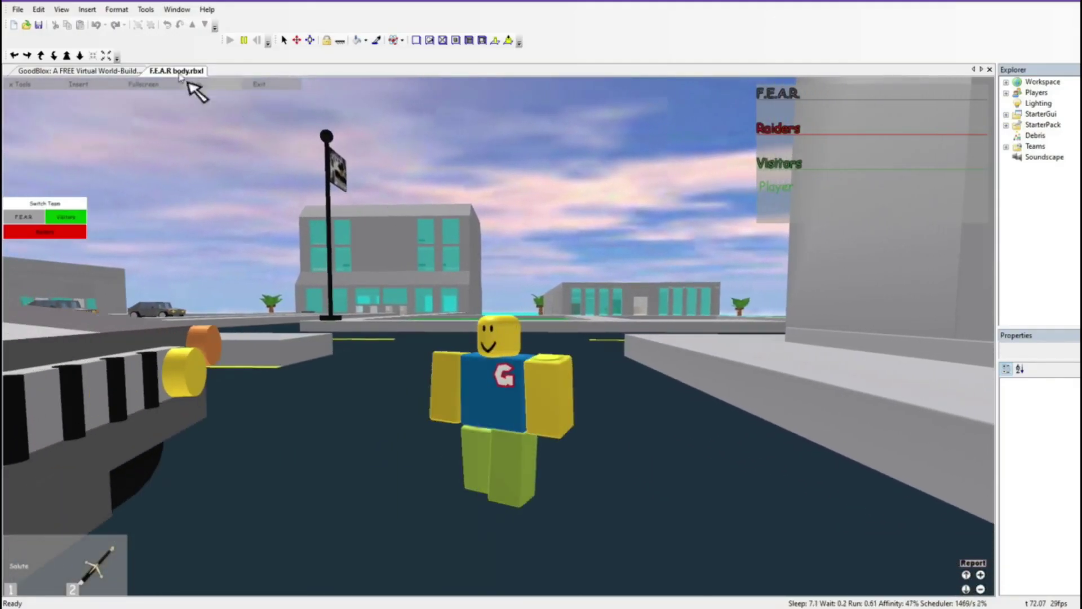
pyautogui.click(145, 9)
pyautogui.click(165, 21)
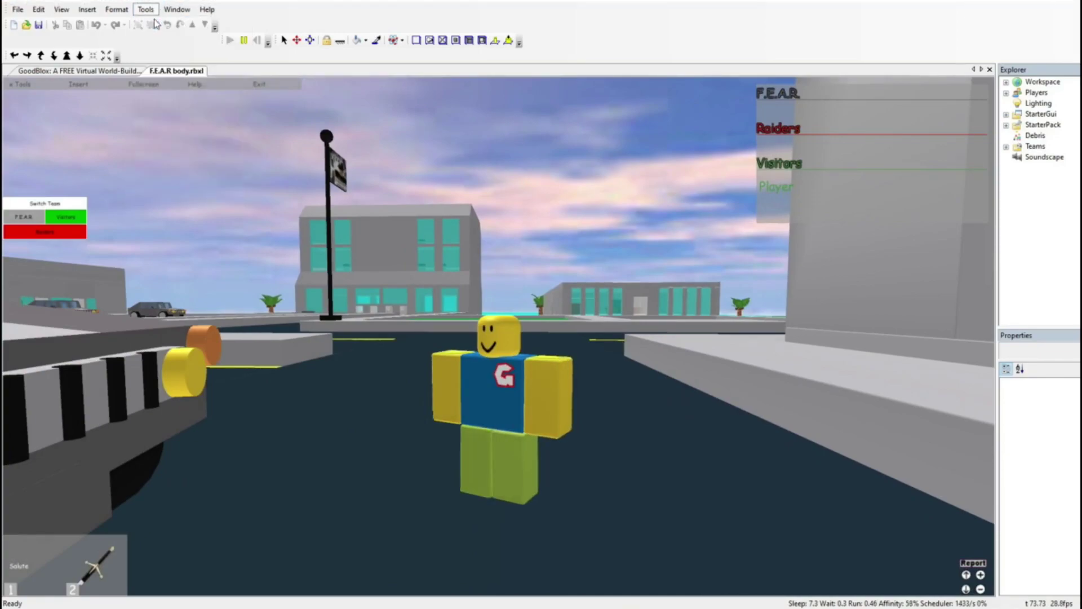
pyautogui.doubleClick(360, 192)
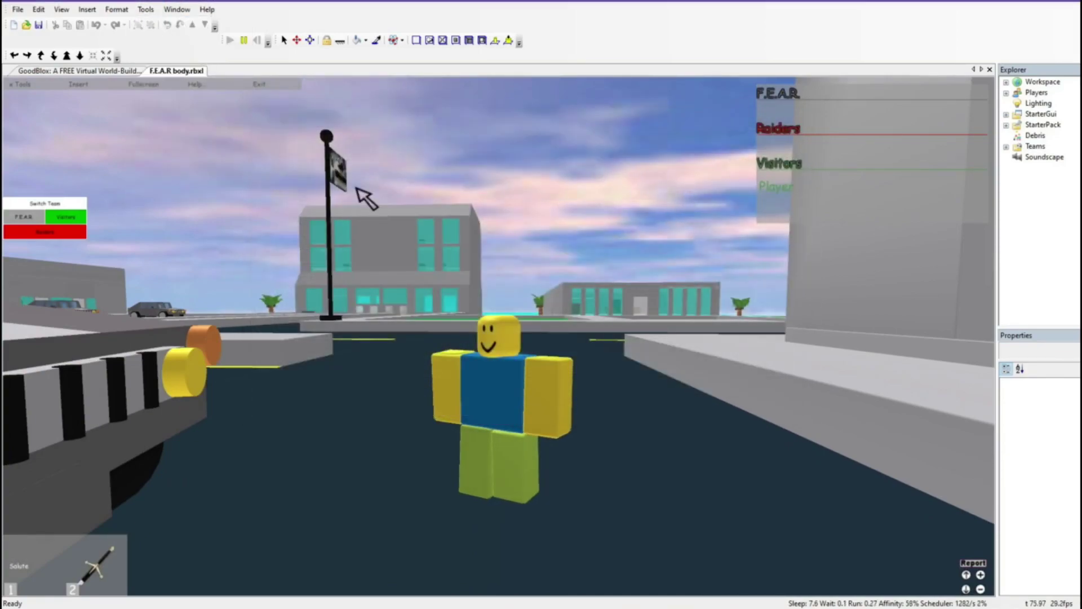
# Examine the character's torso, and walk and jump the character past the parked vehicle to the F.E.A.R clothing morphs in the building.
pyautogui.scroll(2, 356, 189)
pyautogui.moveTo(357, 189); pyautogui.dragTo(356, 188, button='right')
pyautogui.scroll(3, 356, 188)
pyautogui.scroll(-2, 356, 189)
pyautogui.press('w')
pyautogui.press('space')
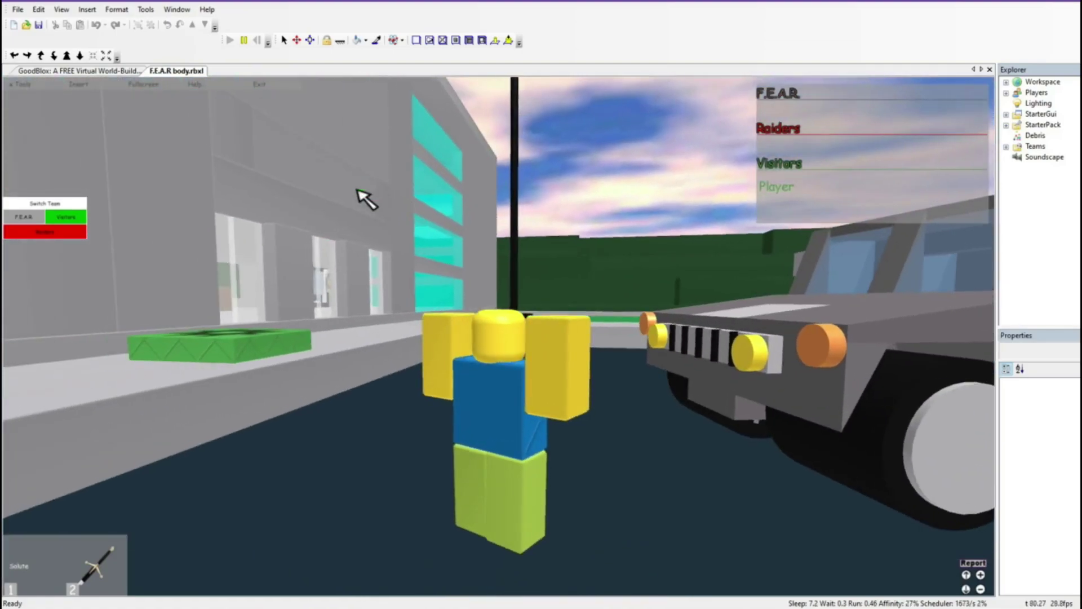
pyautogui.press('w')
pyautogui.press('space')
pyautogui.press('w')
pyautogui.press('w')
pyautogui.press('d')
pyautogui.press('w')
pyautogui.press('s')
pyautogui.press('space')
pyautogui.press('space')
pyautogui.press('w')
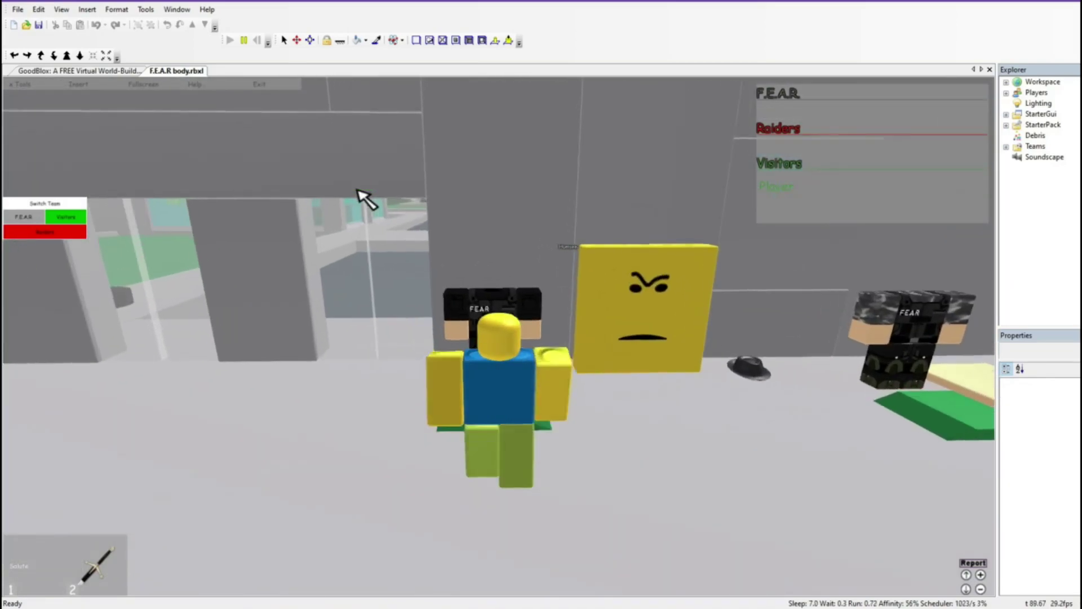
pyautogui.press('s')
pyautogui.press('w')
pyautogui.press('s')
pyautogui.moveTo(357, 189); pyautogui.dragTo(356, 189, button='right')
pyautogui.press('w')
pyautogui.press('w')
pyautogui.press('s')
pyautogui.press('space')
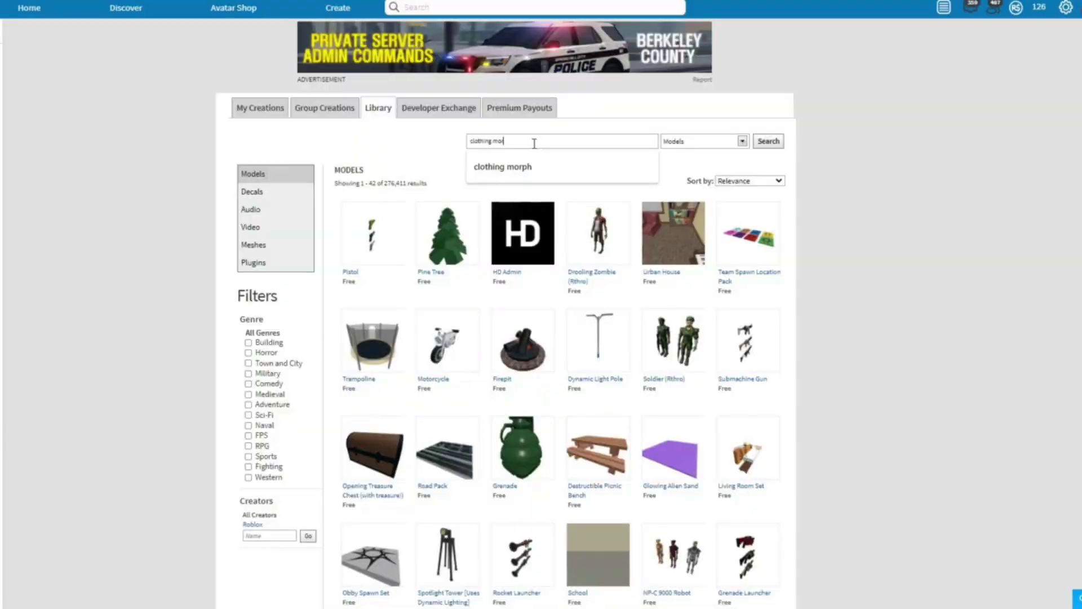
# Search the models in the Roblox website's Library for "clothing morph".
pyautogui.write('hing morph')
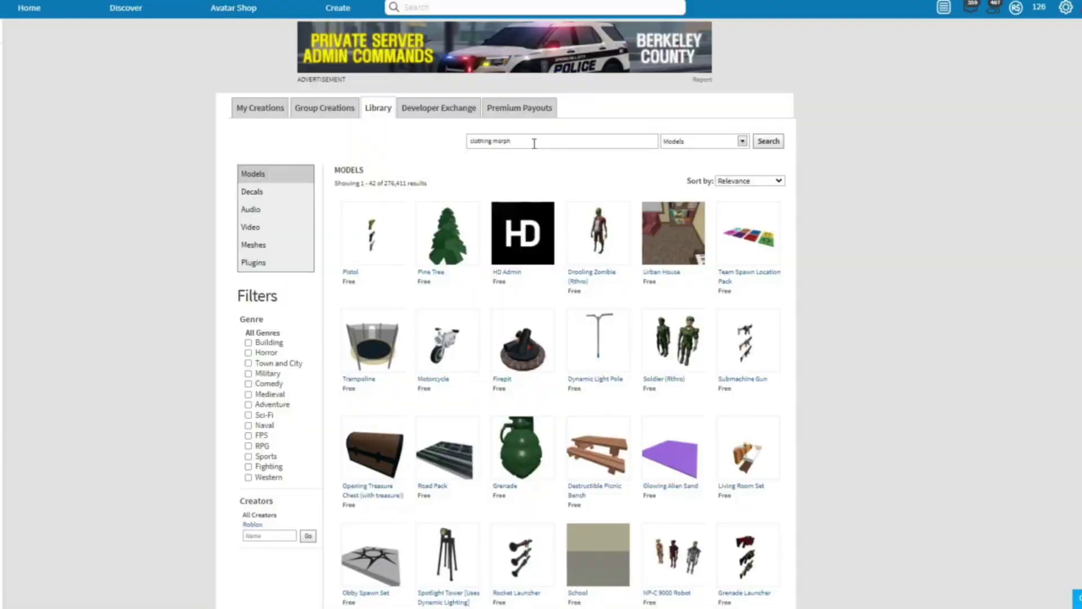
pyautogui.press('Return')
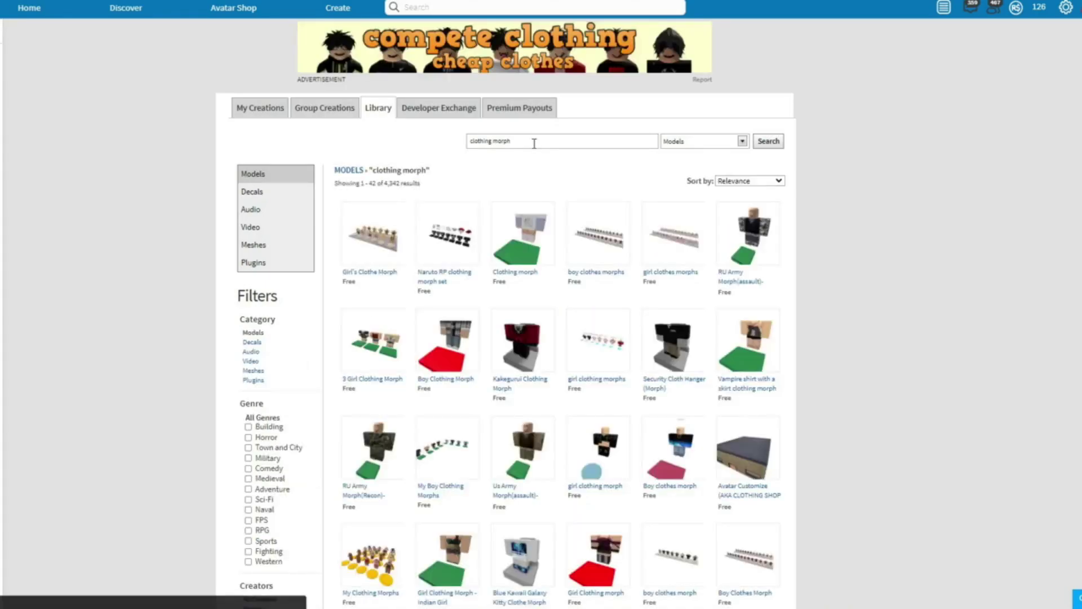
# Browse the clothing morph results and open the RU Army Morph(assault) model's page.
pyautogui.scroll(-1, 535, 149)
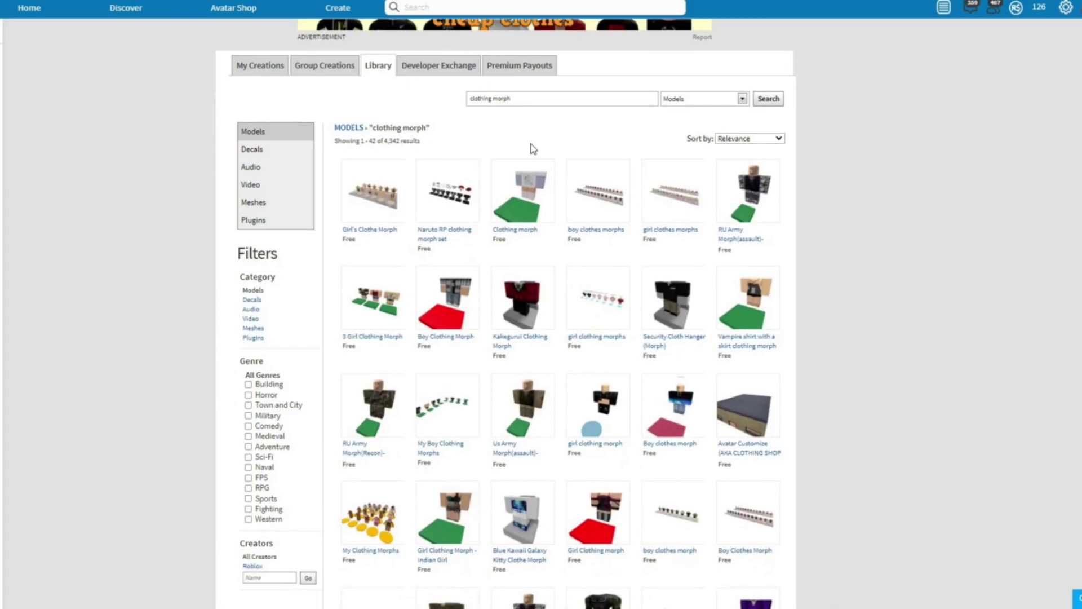
pyautogui.scroll(-1, 533, 148)
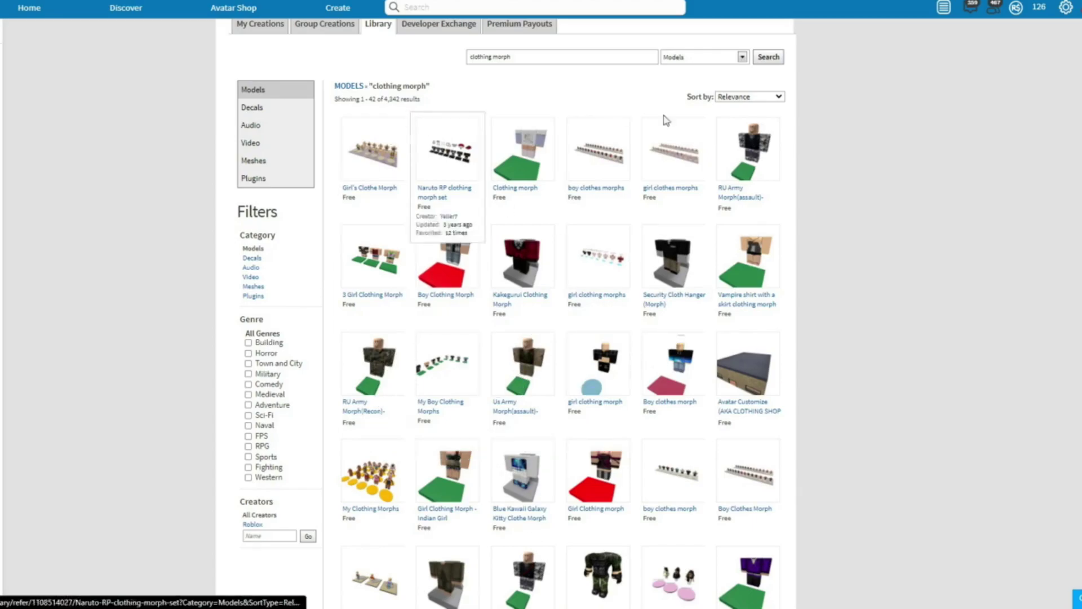
pyautogui.rightClick(741, 151)
pyautogui.click(753, 162)
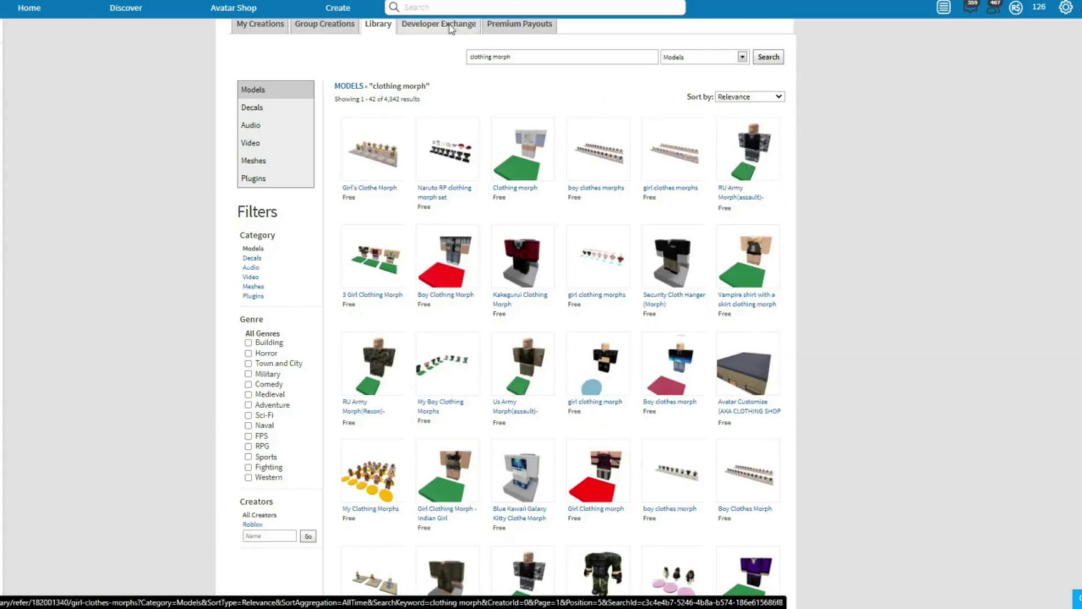
pyautogui.click(406, 1)
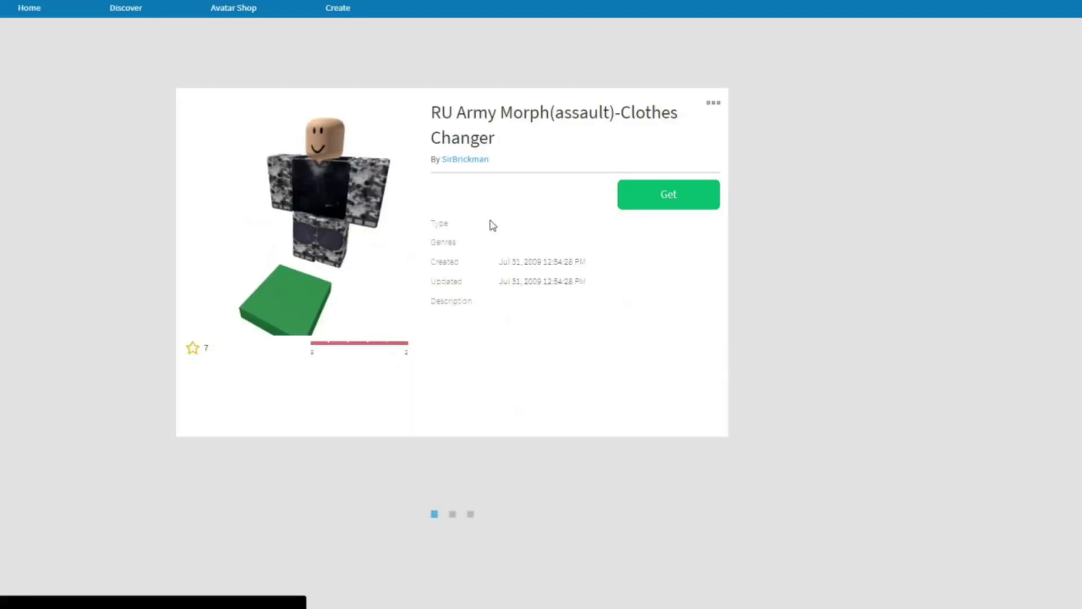
# Check the RU Army Morph(assault)-Clothes Changer's creation date and download the model file.
pyautogui.moveTo(499, 263); pyautogui.dragTo(544, 260)
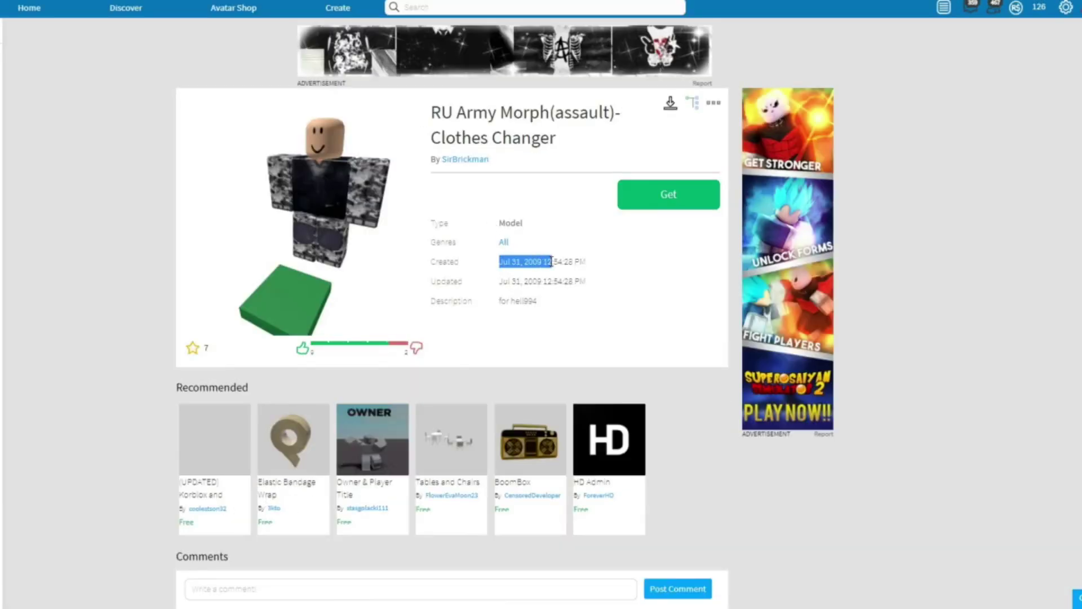
pyautogui.click(548, 284)
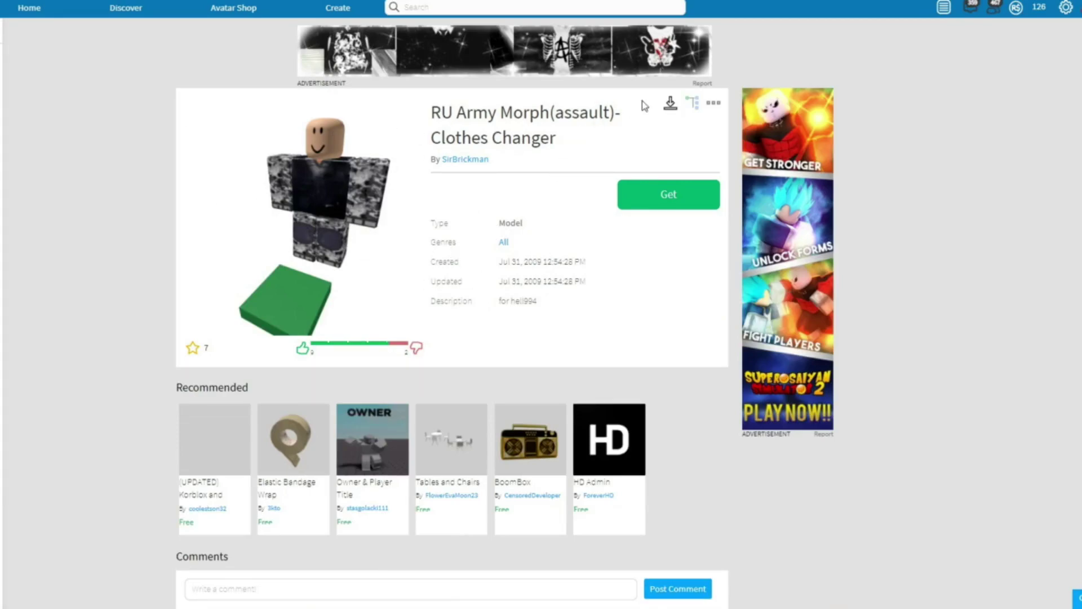
pyautogui.click(670, 103)
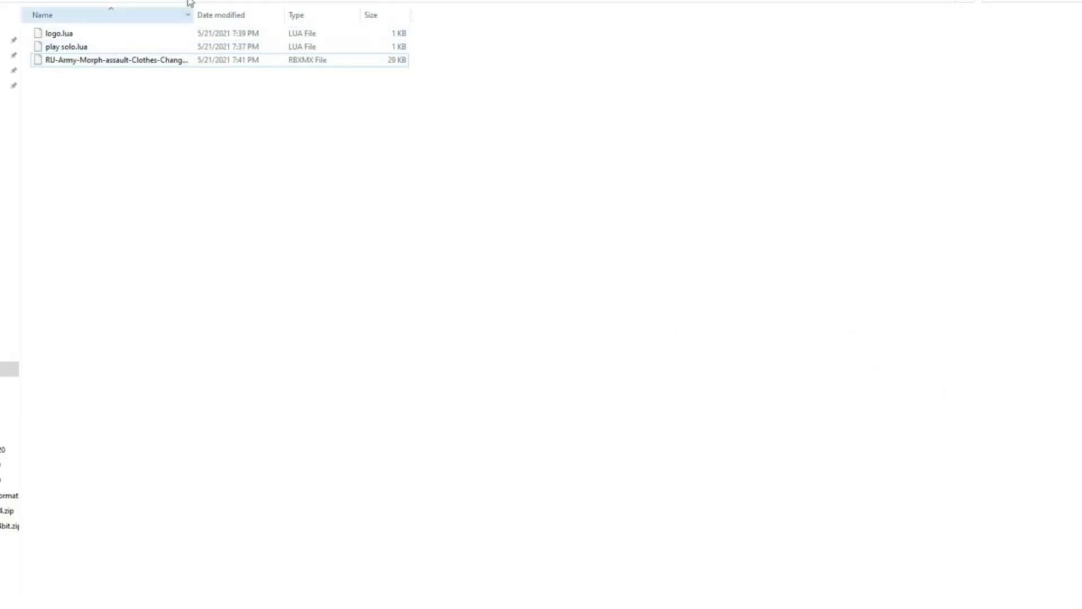
# Rename the downloaded morph file as RU-Army-Morph-assault-Clothes-Changer.rbxm and accept the file extension change.
pyautogui.click(172, 66)
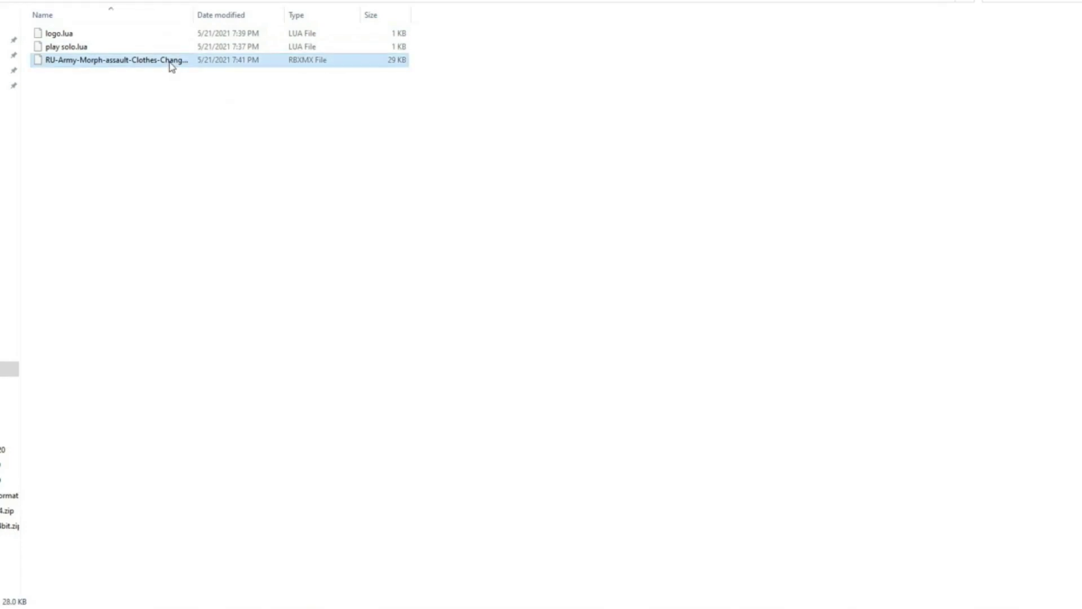
pyautogui.click(171, 66)
pyautogui.click(219, 61)
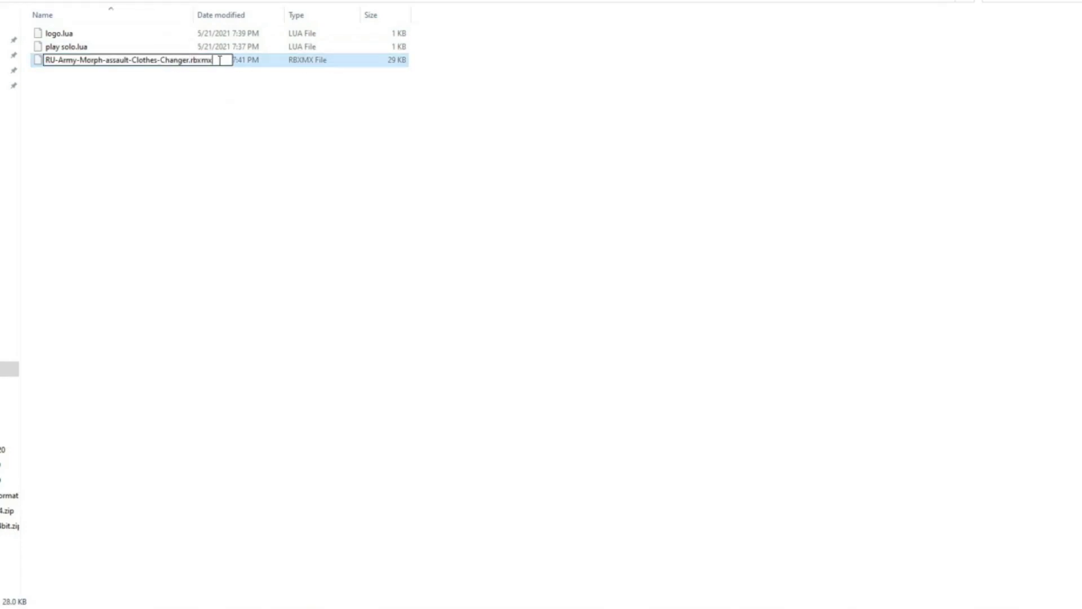
pyautogui.press('Return')
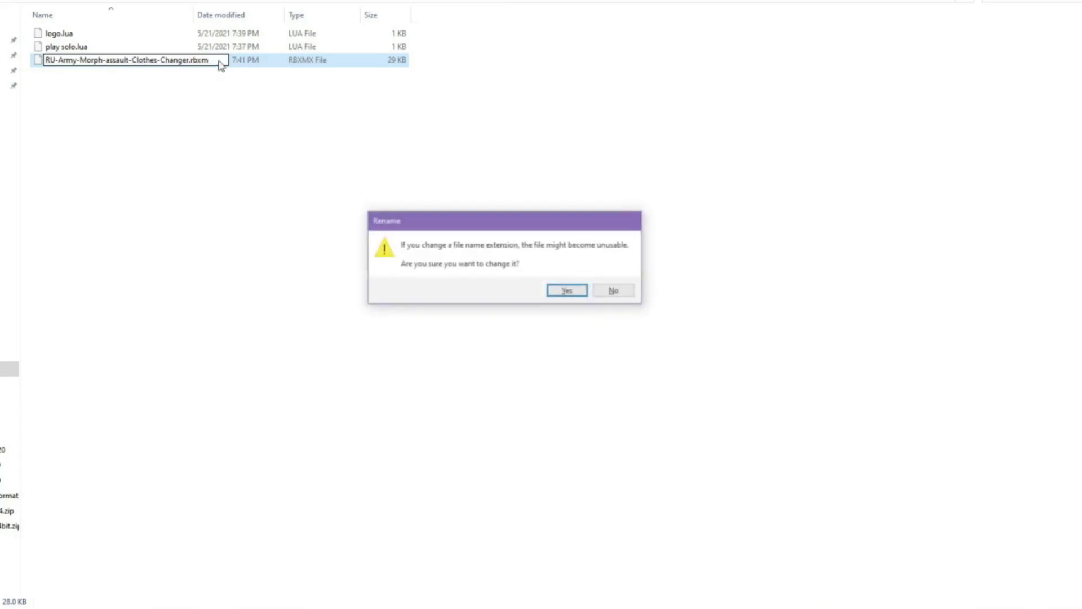
pyautogui.click(562, 294)
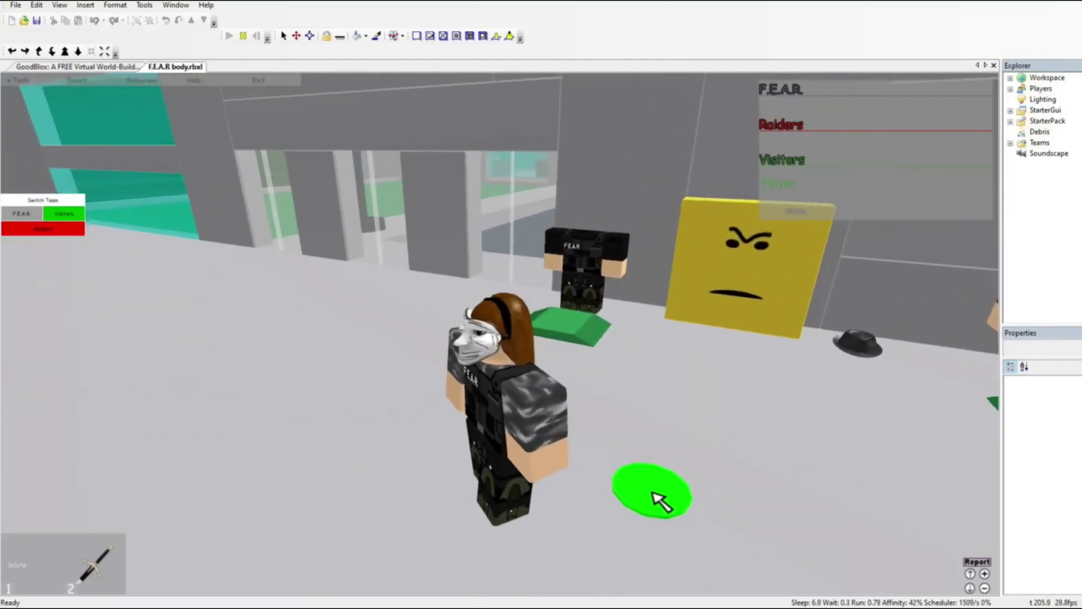
# Return to GoodBlox Studio, walk the character out to the parking area and insert the RU Army morph model file.
pyautogui.press('w')
pyautogui.press('w')
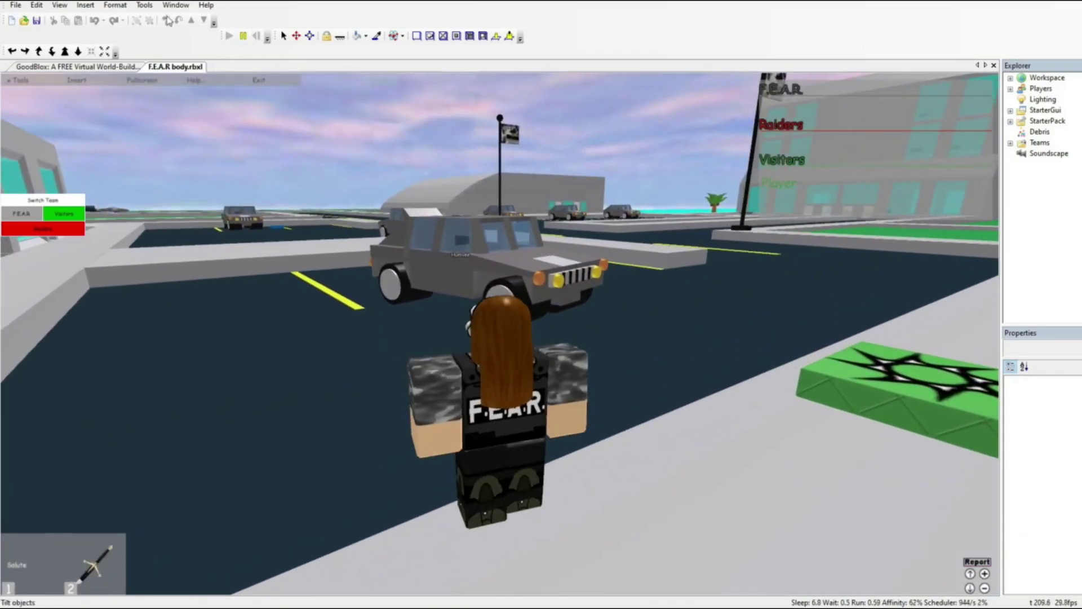
pyautogui.click(144, 5)
pyautogui.moveTo(93, 9)
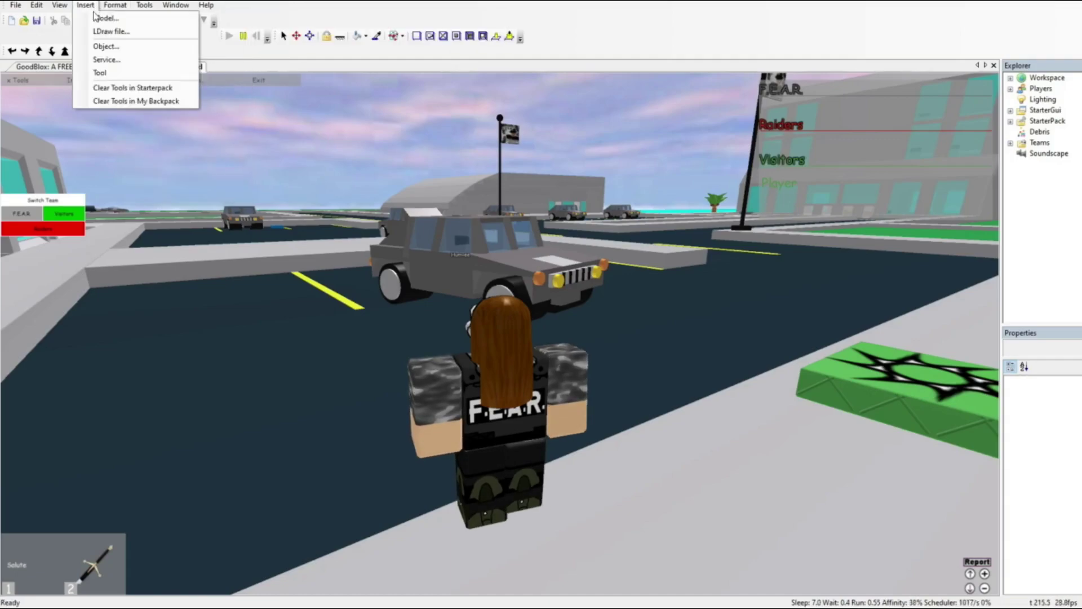
pyautogui.press('Escape')
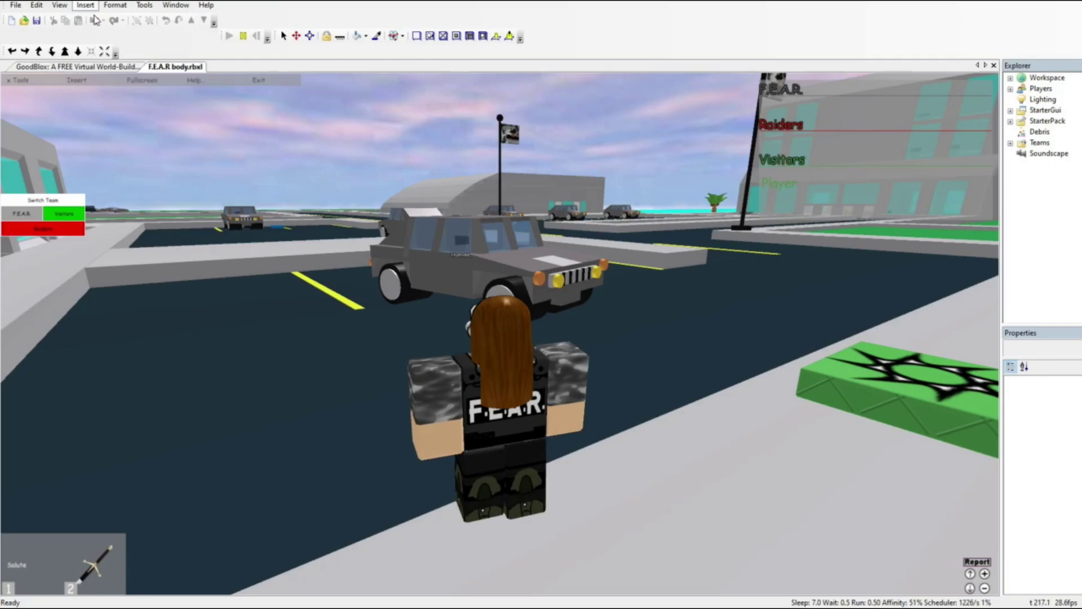
pyautogui.click(95, 20)
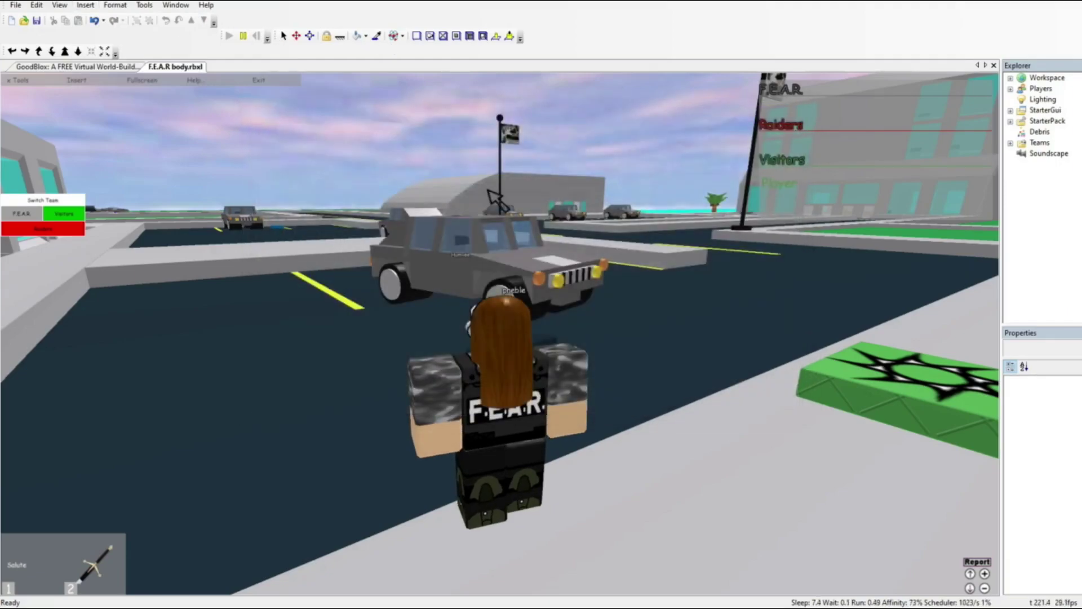
# Walk and jump the character onto the inserted morph's green button to put on its army clothing.
pyautogui.moveTo(488, 190); pyautogui.dragTo(488, 191, button='right')
pyautogui.press('w')
pyautogui.press('s')
pyautogui.press('space')
pyautogui.press('space')
pyautogui.press('w')
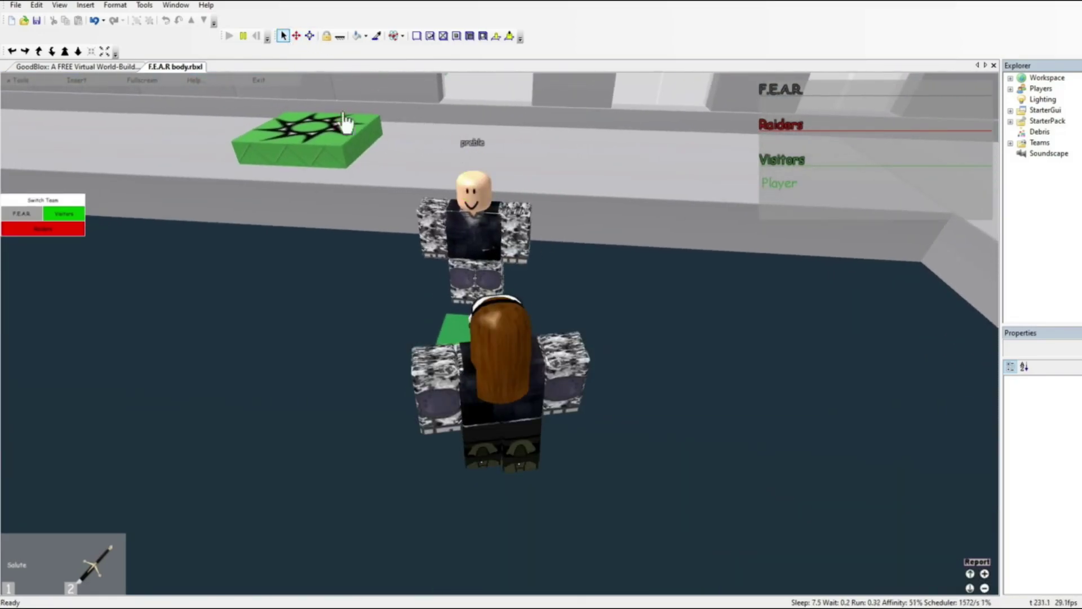
# Select the inserted morph model, expand PrebleSuitGiver and its preble figure, and select the figure's Shirt.
pyautogui.click(459, 239)
pyautogui.moveTo(514, 217); pyautogui.dragTo(514, 217, button='right')
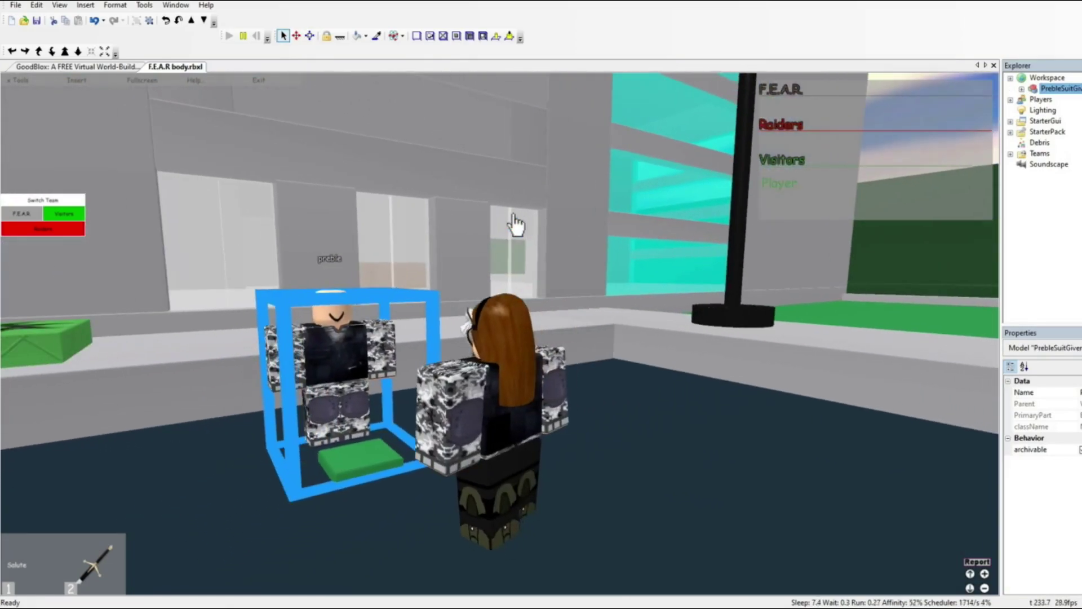
pyautogui.click(1022, 89)
pyautogui.click(1033, 100)
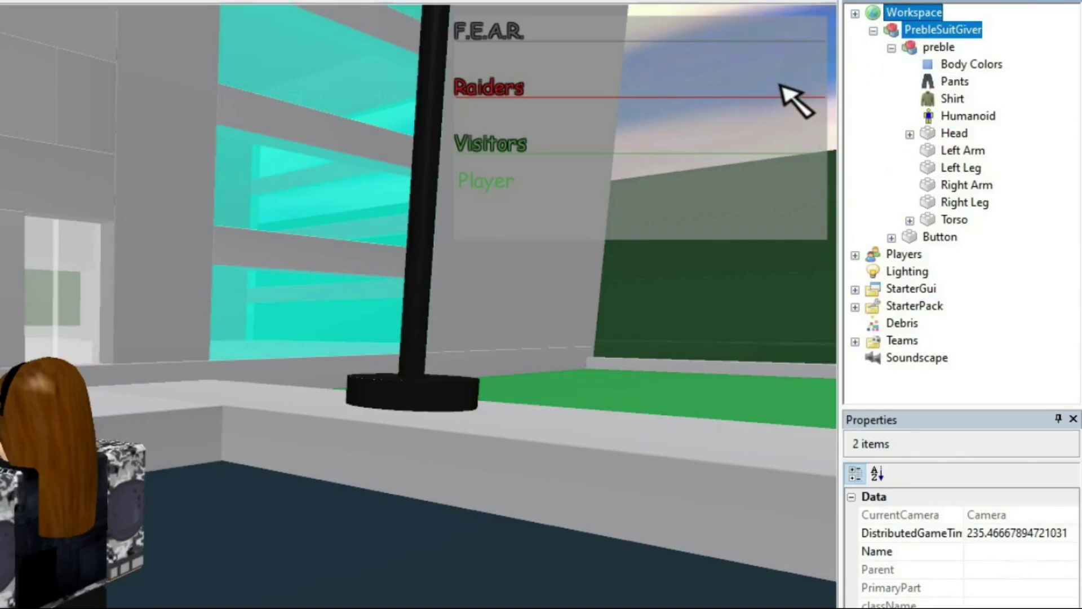
pyautogui.click(948, 100)
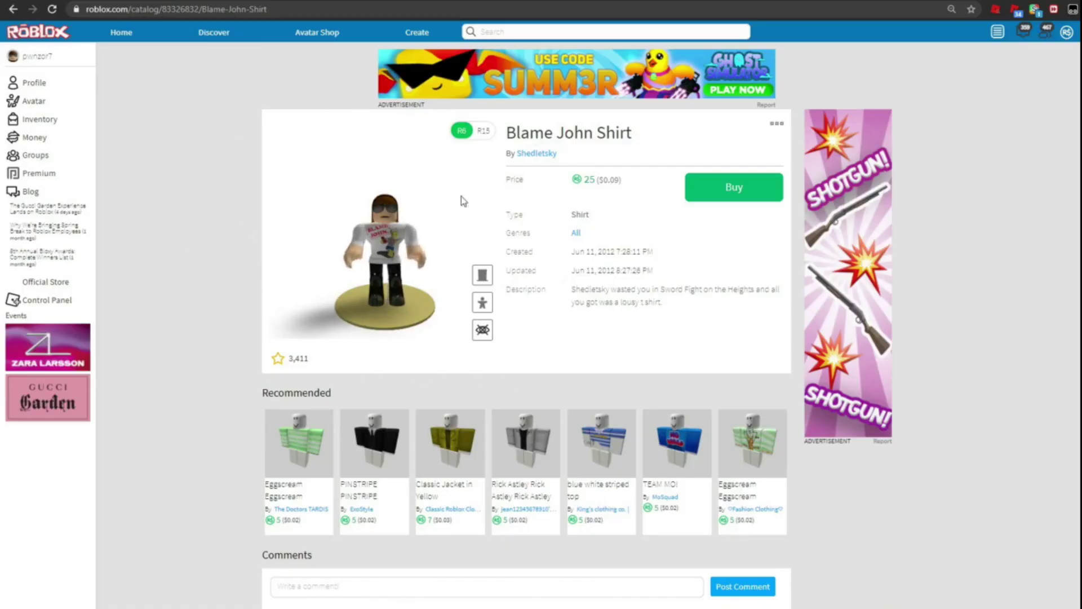
# Switch to the Blame John Shirt page, change the asset ID in its address to 83326831 to load the template image, and select that ID.
pyautogui.click(194, 8)
pyautogui.click(195, 8)
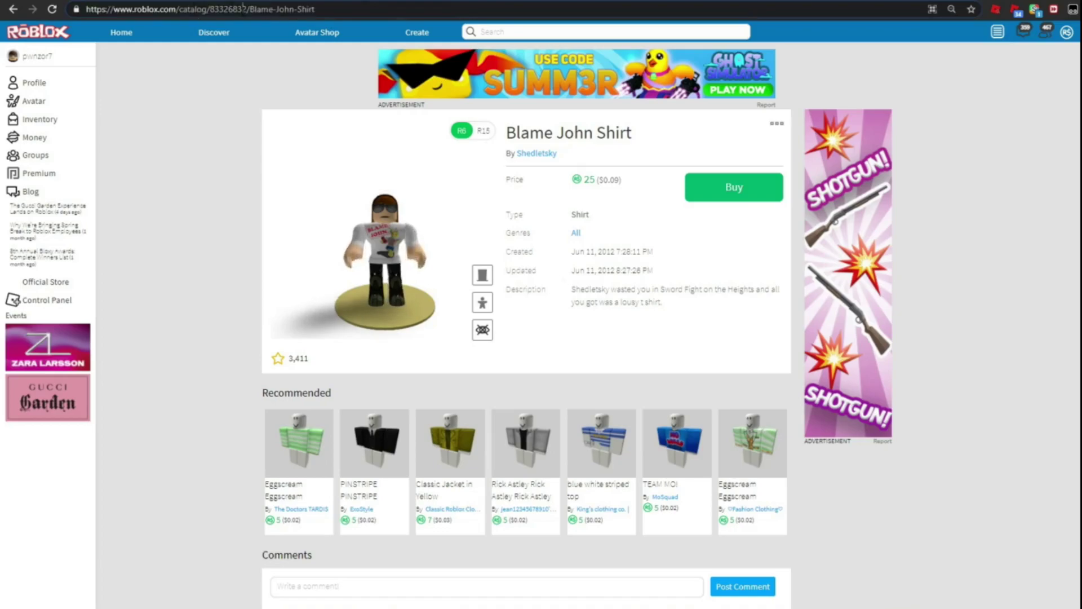
pyautogui.click(248, 9)
pyautogui.press('BackSpace')
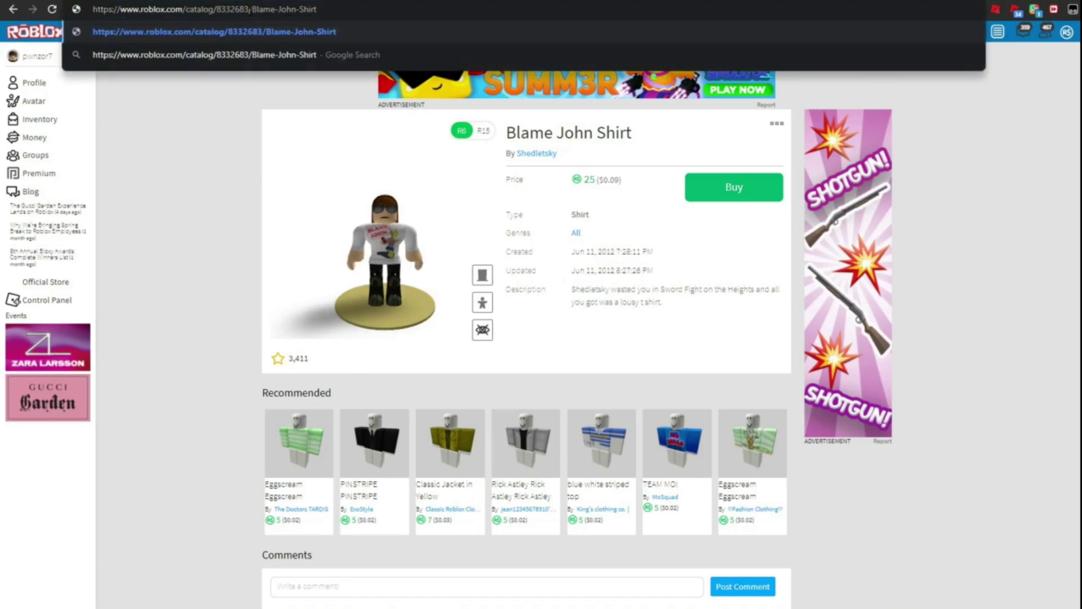
pyautogui.write('1')
pyautogui.press('Return')
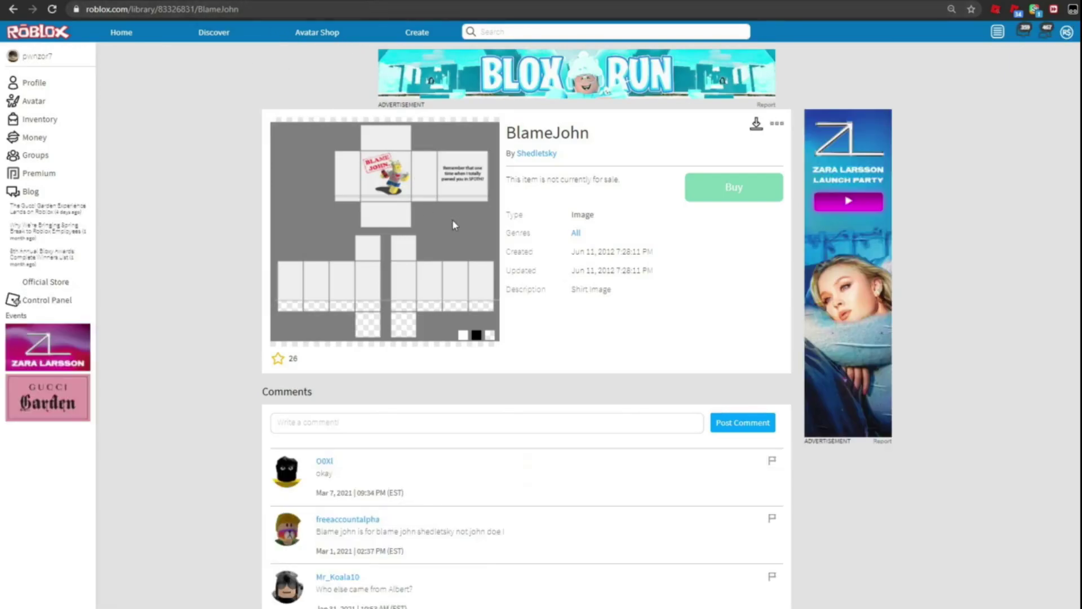
pyautogui.scroll(-2, 455, 219)
pyautogui.scroll(2, 444, 214)
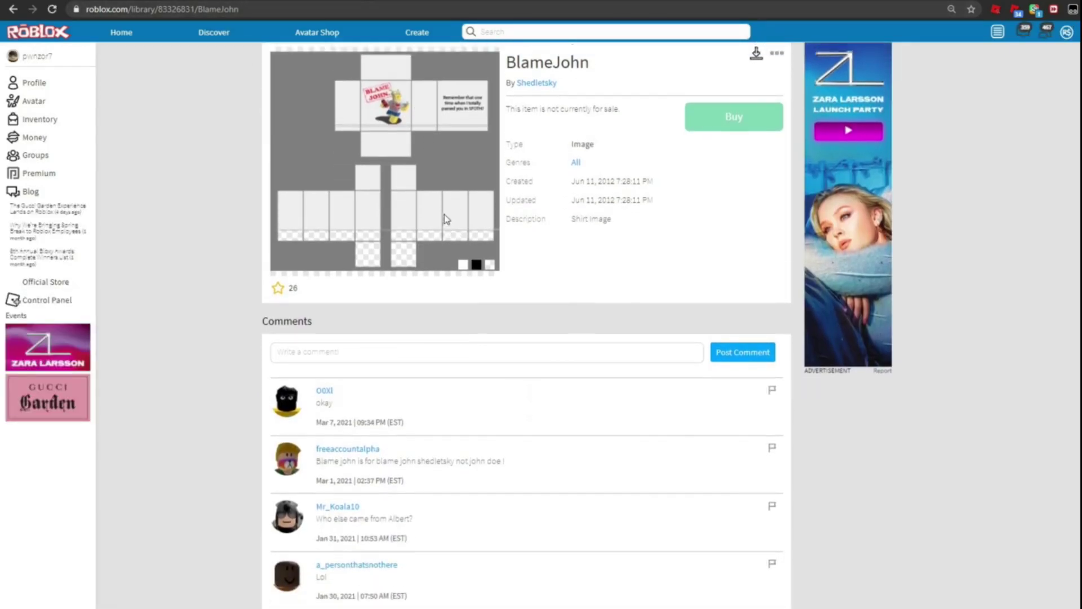
pyautogui.doubleClick(188, 9)
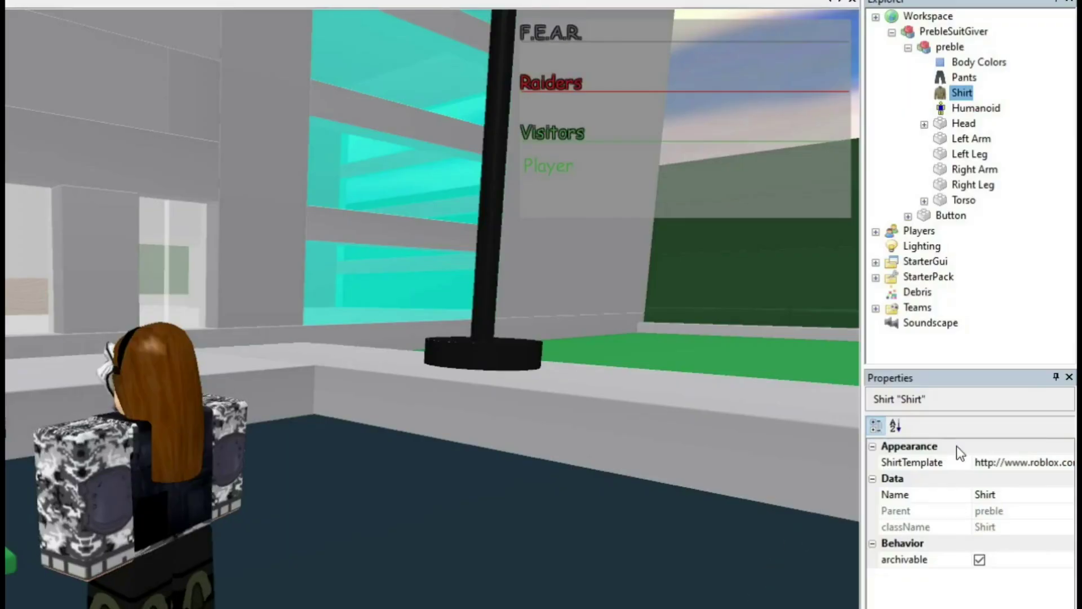
# Replace the asset ID in the Shirt's ShirtTemplate with 83326831 and walk the character onto the morph's green button.
pyautogui.click(1009, 462)
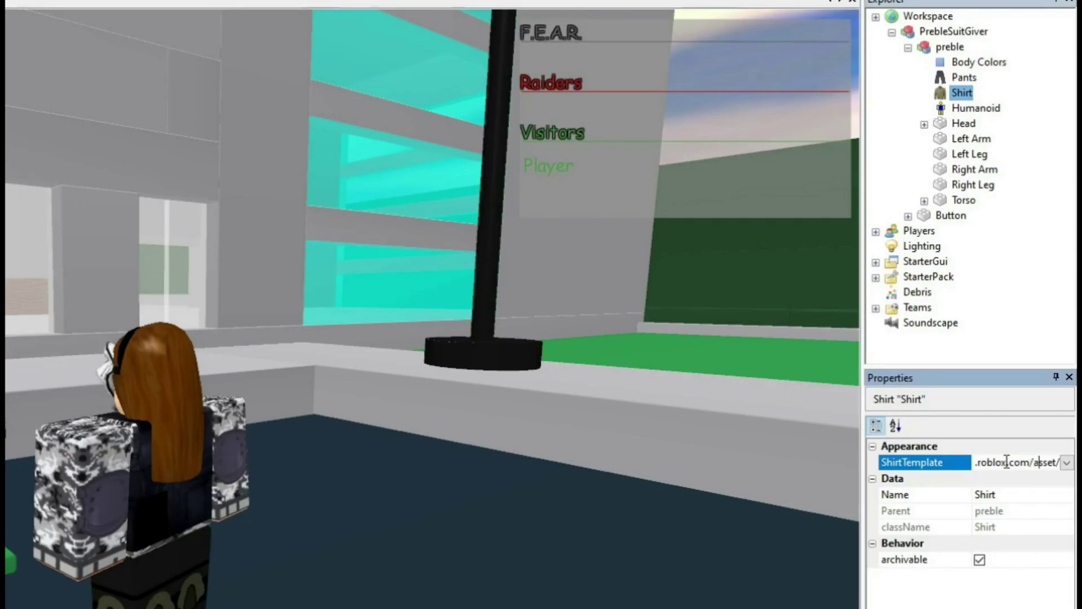
pyautogui.press('Right')
pyautogui.press('Right')
pyautogui.press('Right')
pyautogui.press('Right')
pyautogui.press('BackSpace')
pyautogui.press('BackSpace')
pyautogui.press('BackSpace')
pyautogui.press('BackSpace')
pyautogui.press('BackSpace')
pyautogui.press('BackSpace')
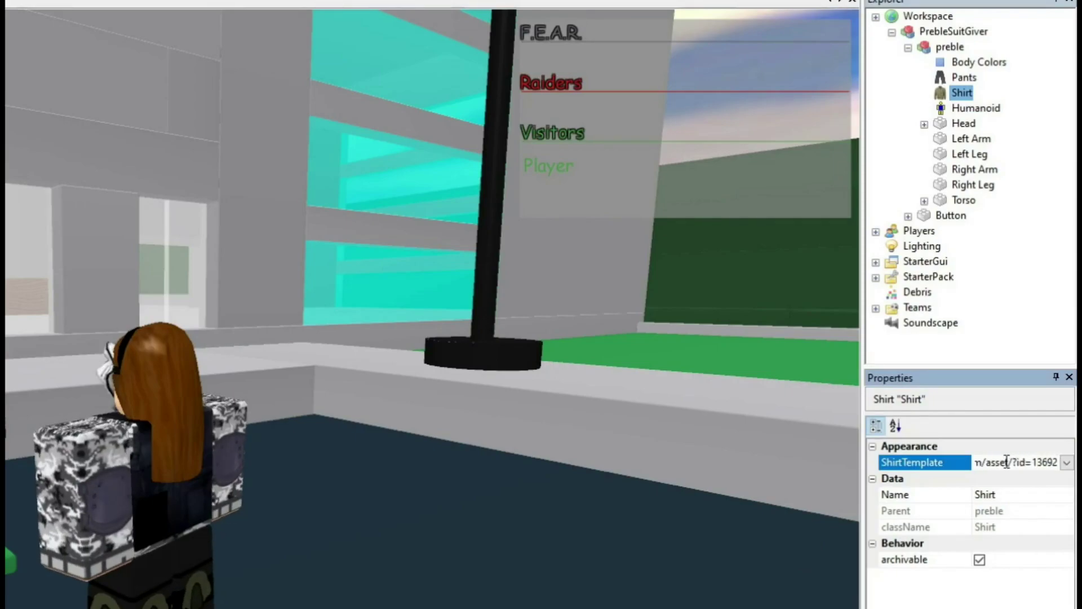
pyautogui.press('Home')
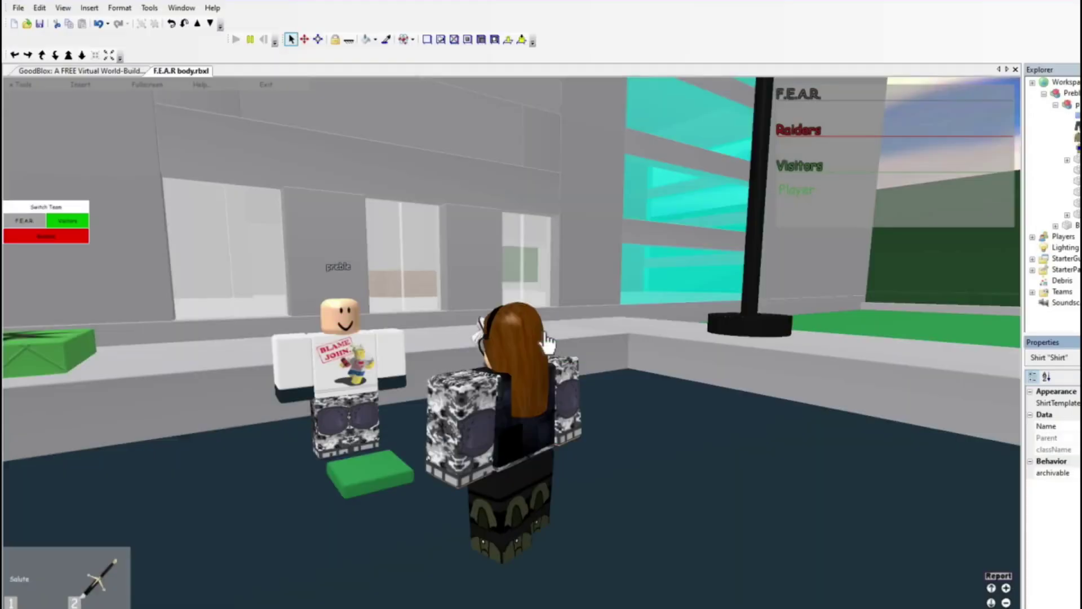
pyautogui.press('w')
pyautogui.press('s')
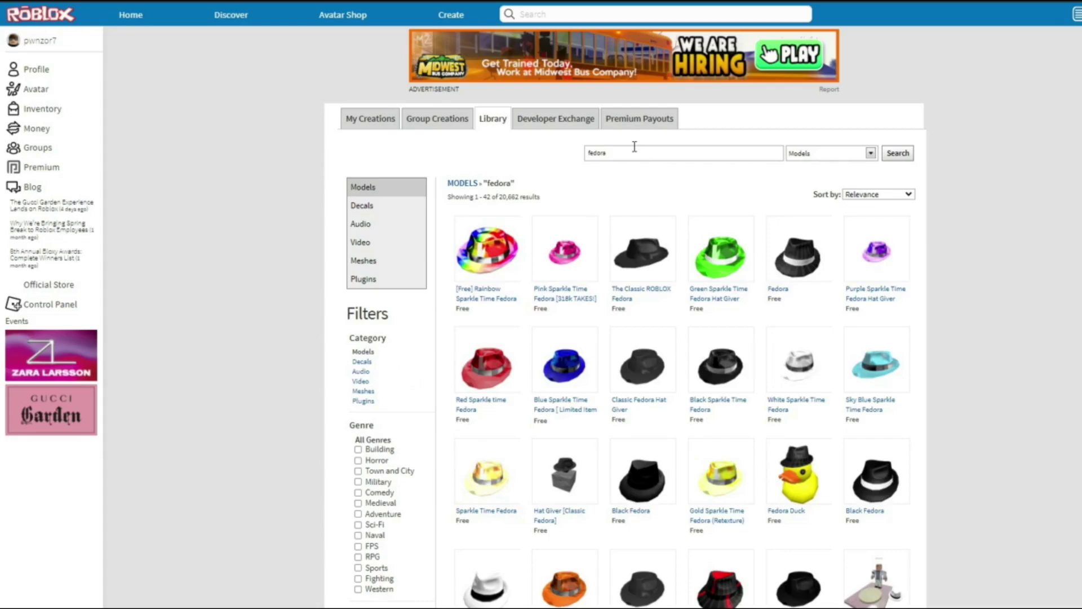
# Open the Classic Fedora Hat Giver from the Roblox Library's fedora models and download its model file.
pyautogui.moveTo(630, 265)
pyautogui.moveTo(639, 380)
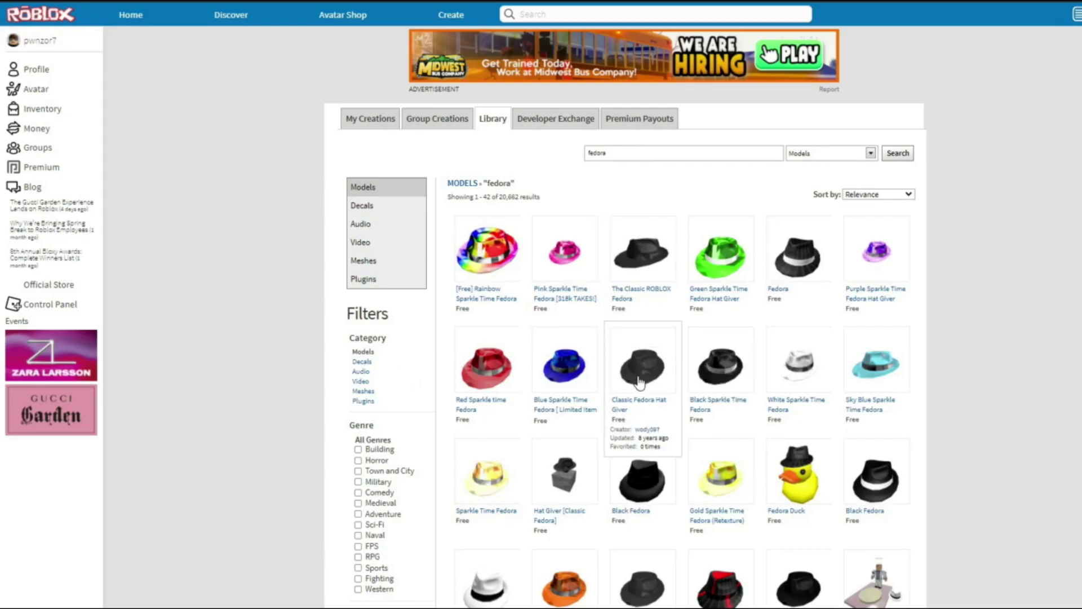
pyautogui.click(640, 382)
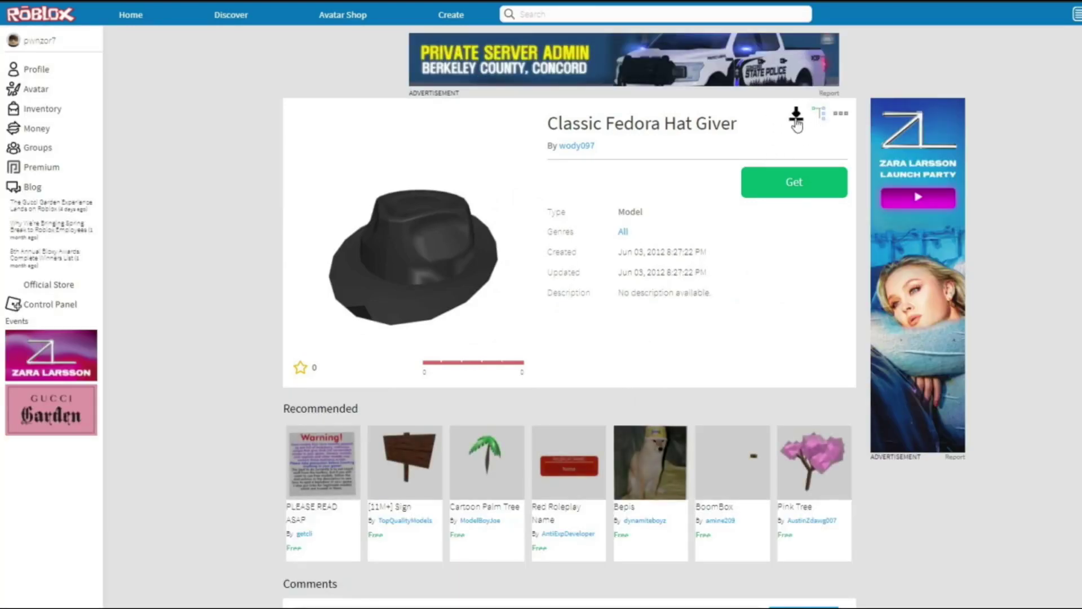
pyautogui.click(795, 117)
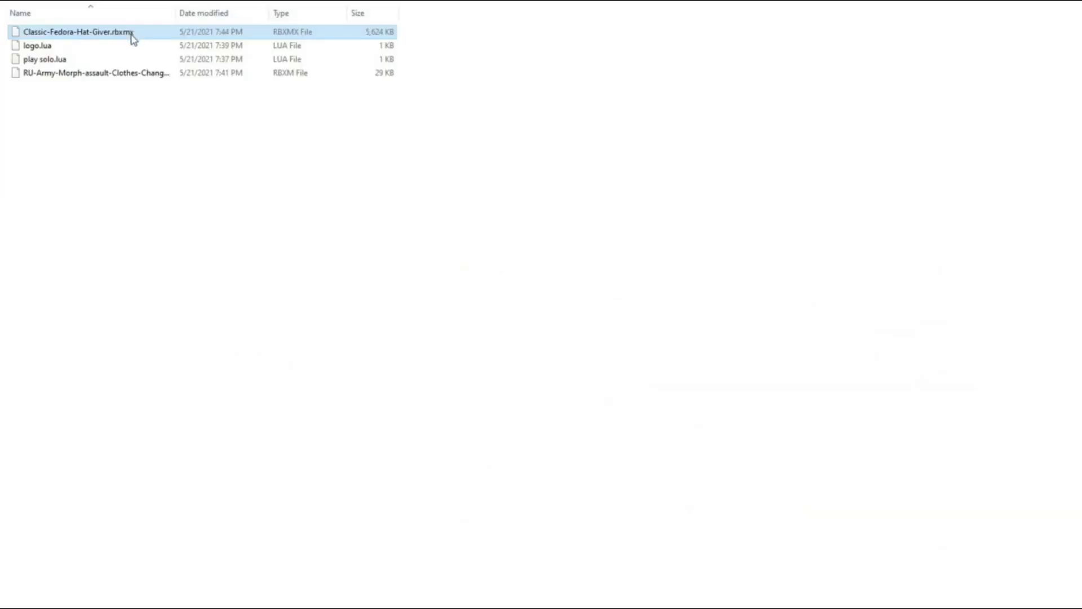
# Rename the downloaded hat file as Classic-Fedora-Hat-Giver.rbxm and accept the file extension change.
pyautogui.click(134, 33)
pyautogui.click(136, 34)
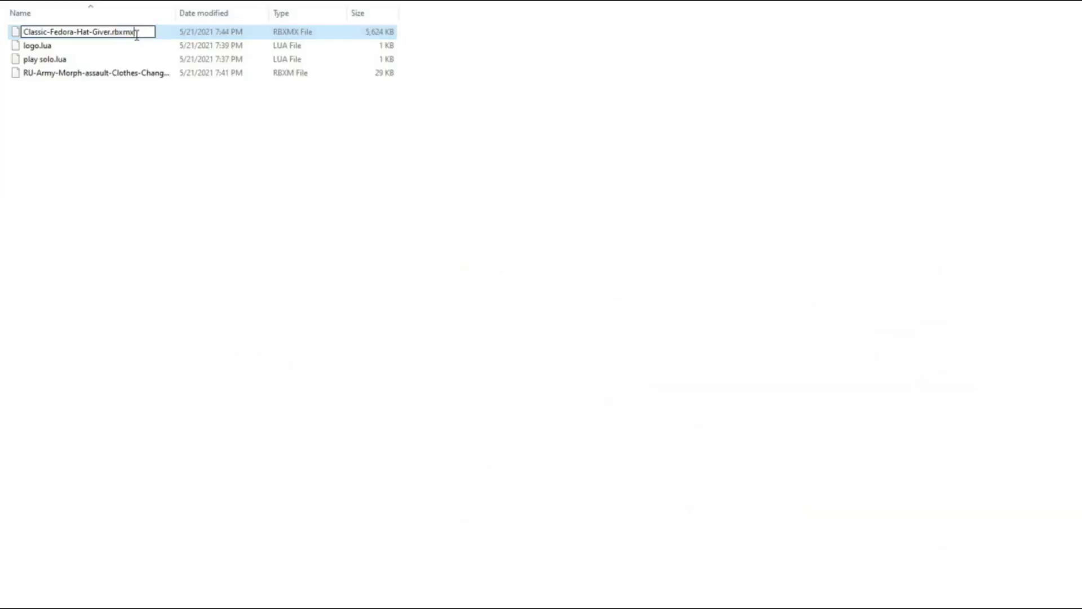
pyautogui.press('Return')
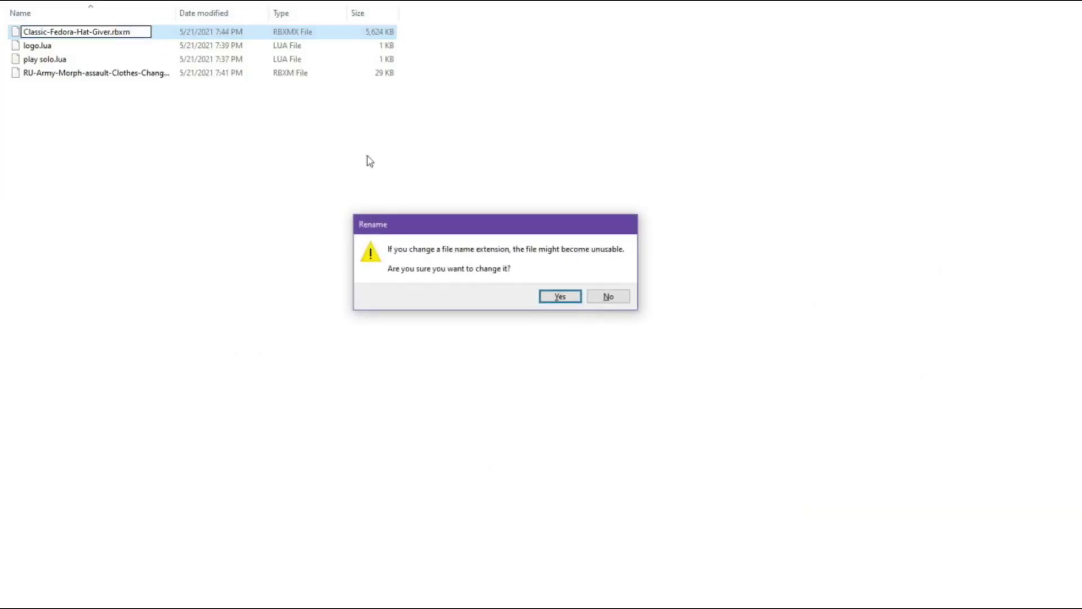
pyautogui.click(573, 291)
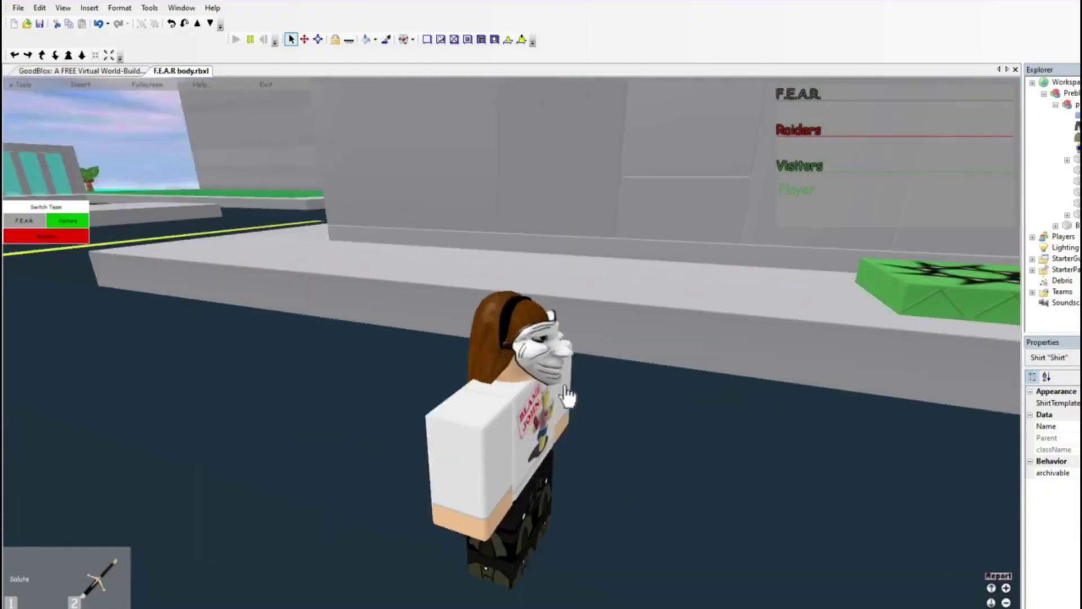
# Insert the downloaded Classic-Fedora-Hat-Giver.rbxm model into the place.
pyautogui.click(89, 8)
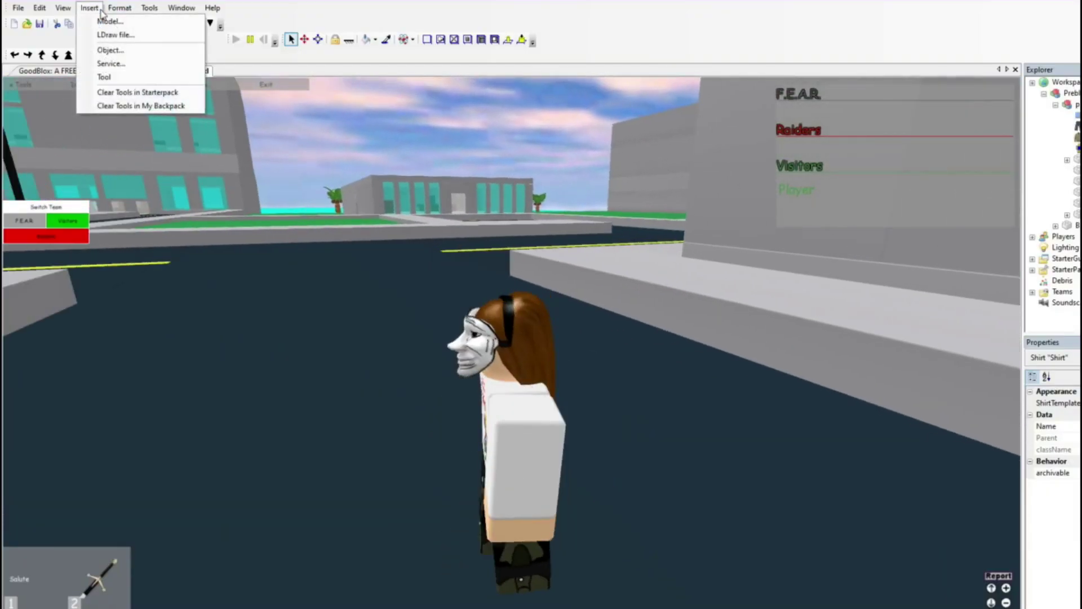
pyautogui.click(107, 22)
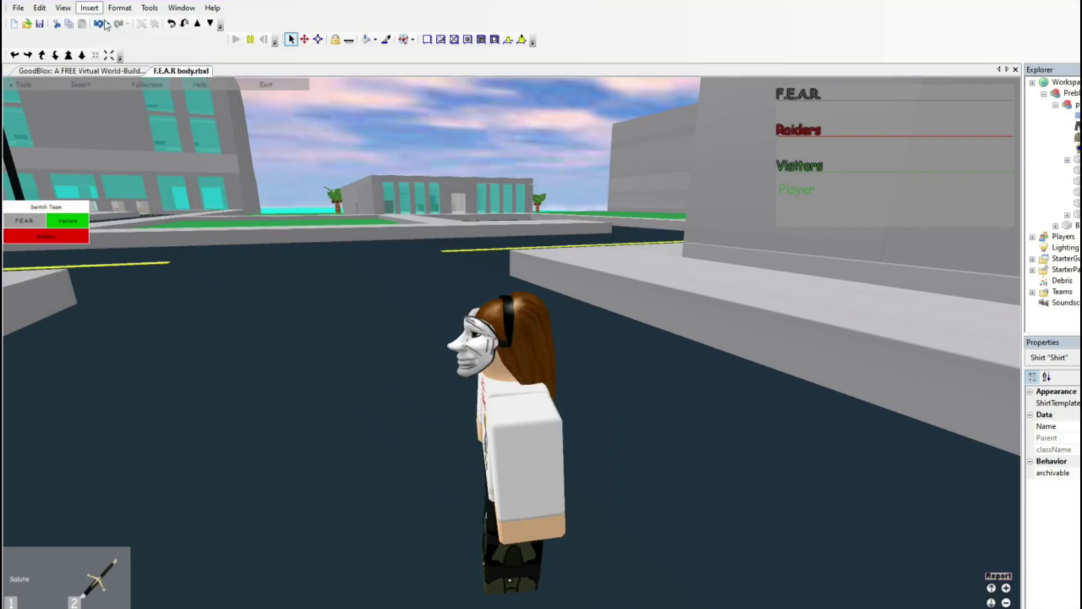
pyautogui.doubleClick(421, 195)
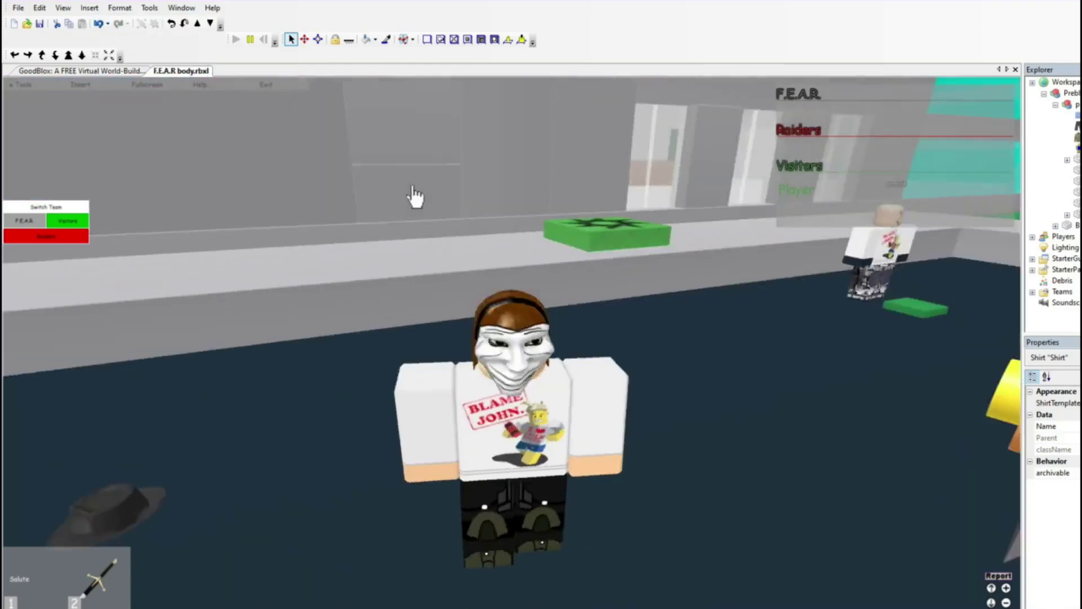
# Select the fedora hat giver part beside the character and stretch it into a taller, wider block around the hat.
pyautogui.moveTo(414, 187); pyautogui.dragTo(380, 310, button='right')
pyautogui.click(380, 310)
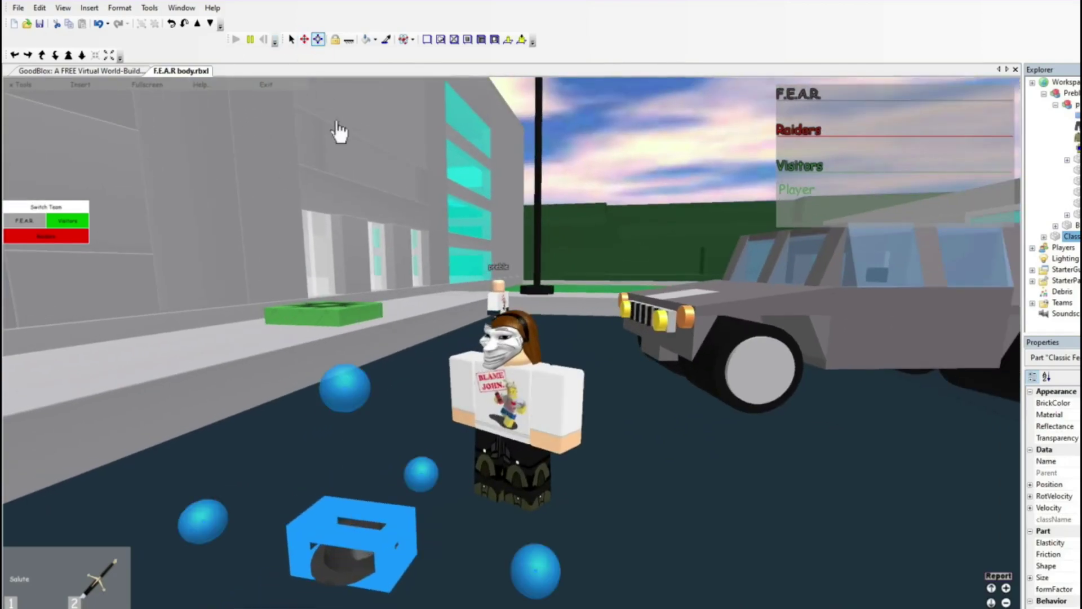
pyautogui.moveTo(345, 388); pyautogui.dragTo(342, 137)
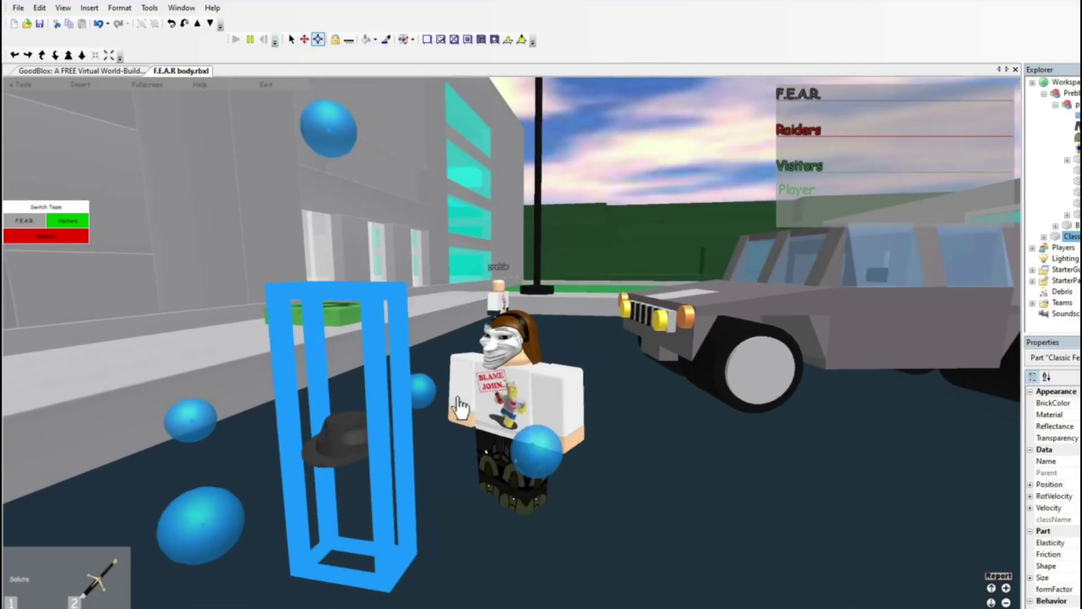
pyautogui.moveTo(437, 390); pyautogui.dragTo(437, 390, button='right')
pyautogui.moveTo(499, 374); pyautogui.dragTo(588, 370)
pyautogui.moveTo(588, 369); pyautogui.dragTo(615, 367, button='right')
pyautogui.press('s')
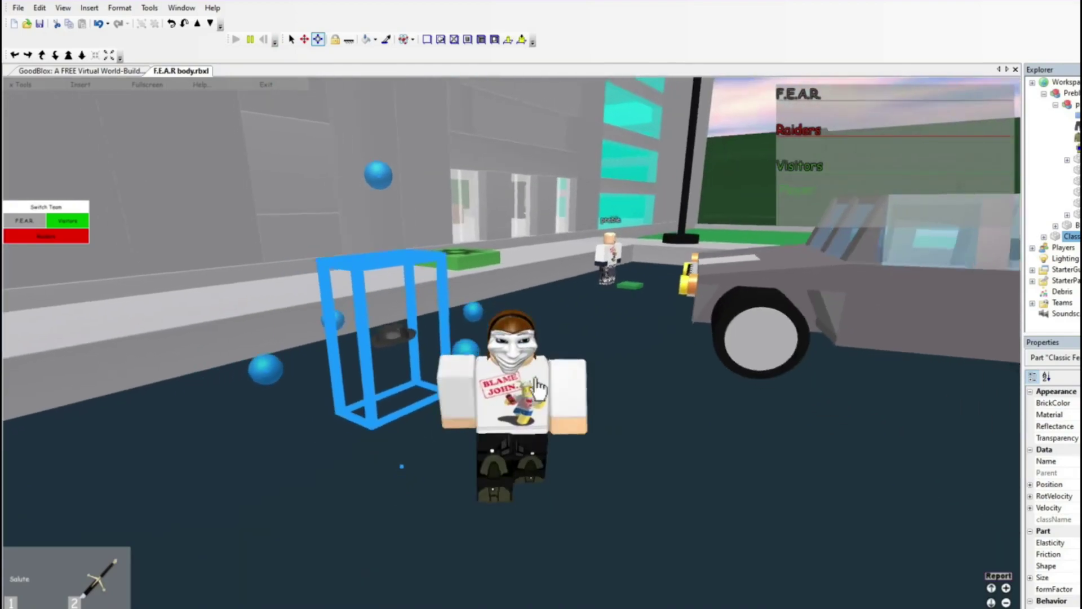
pyautogui.moveTo(473, 337); pyautogui.dragTo(537, 348)
pyautogui.moveTo(513, 308); pyautogui.dragTo(506, 300, button='right')
pyautogui.press('a')
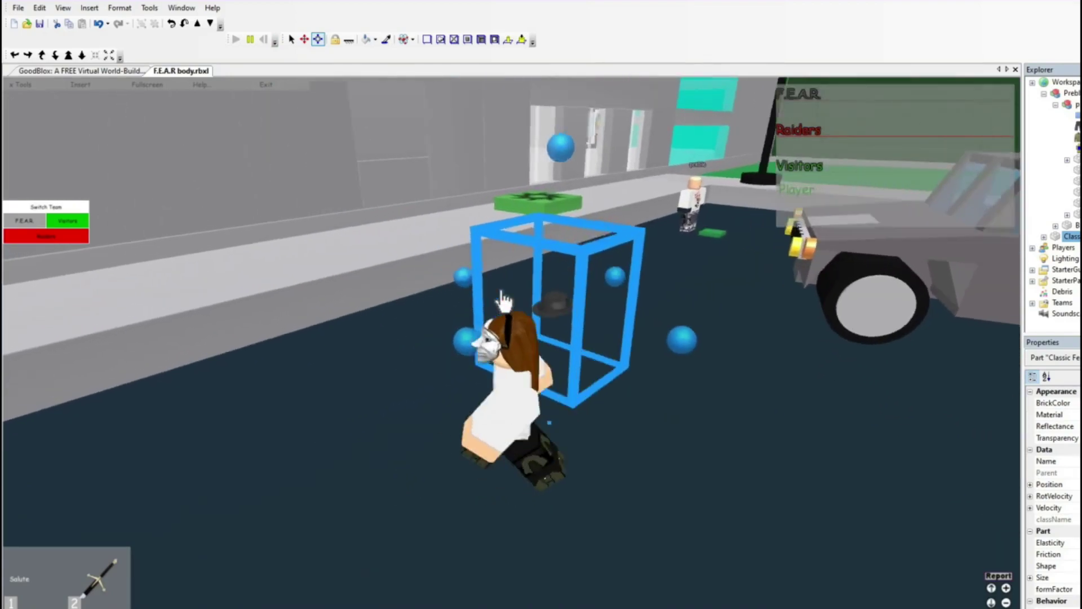